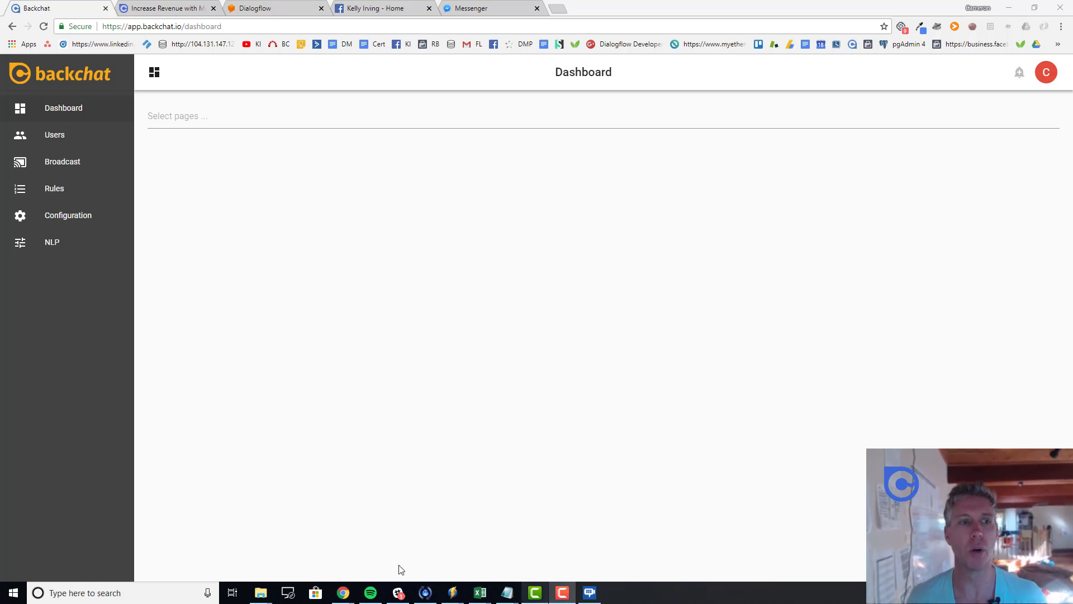
Step: Review the two Facebook pages in Backchat's Configuration, then view the connected page's Facebook home
left_click(69, 219)
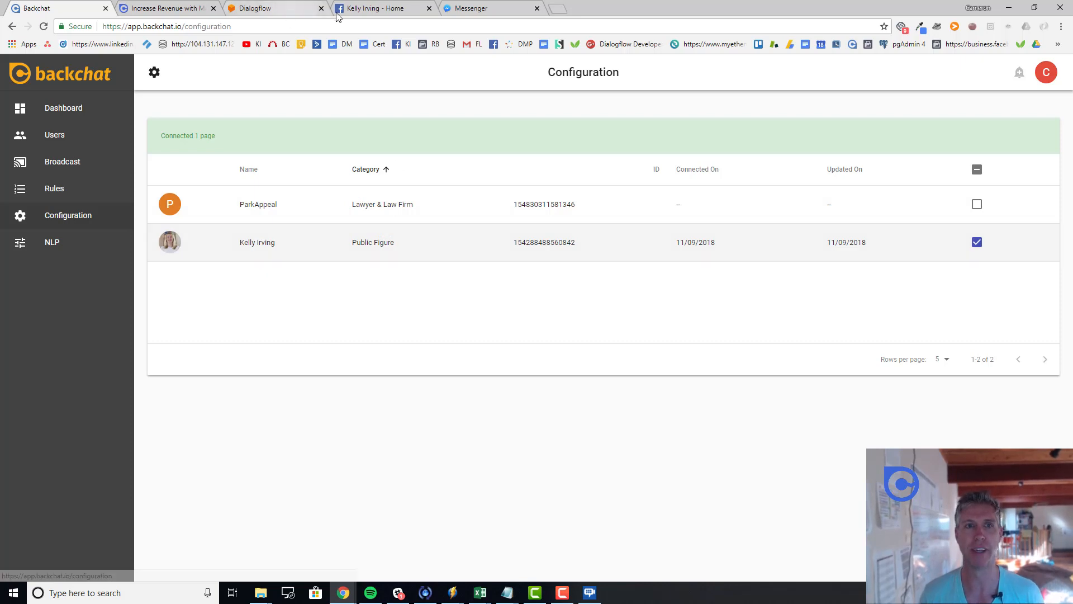
left_click(369, 9)
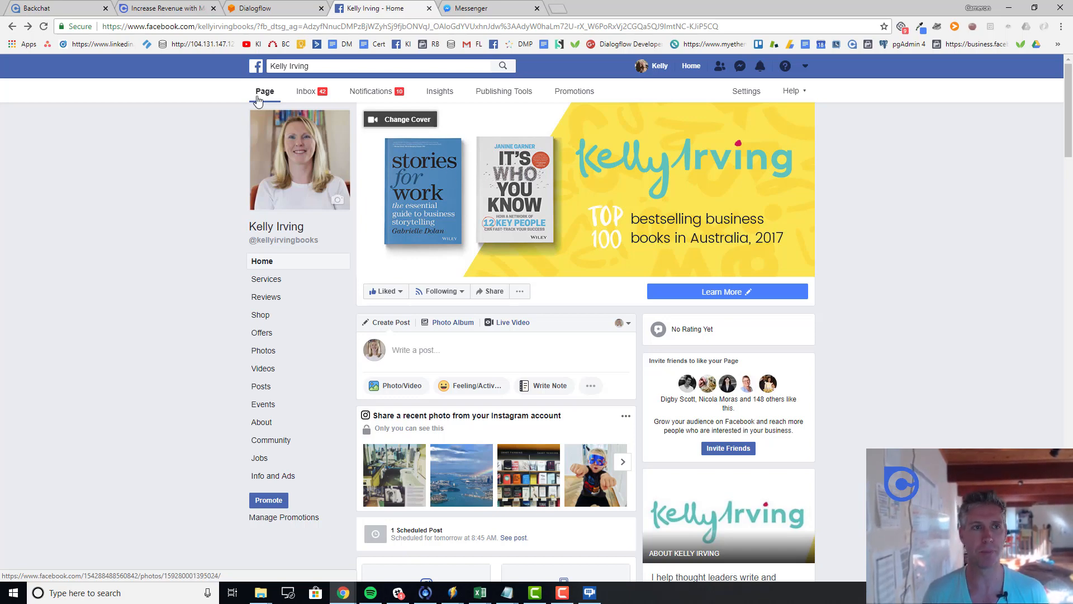
Step: Go back to Backchat and view its NLP settings with the linked Dialogflow project credentials
left_click(62, 11)
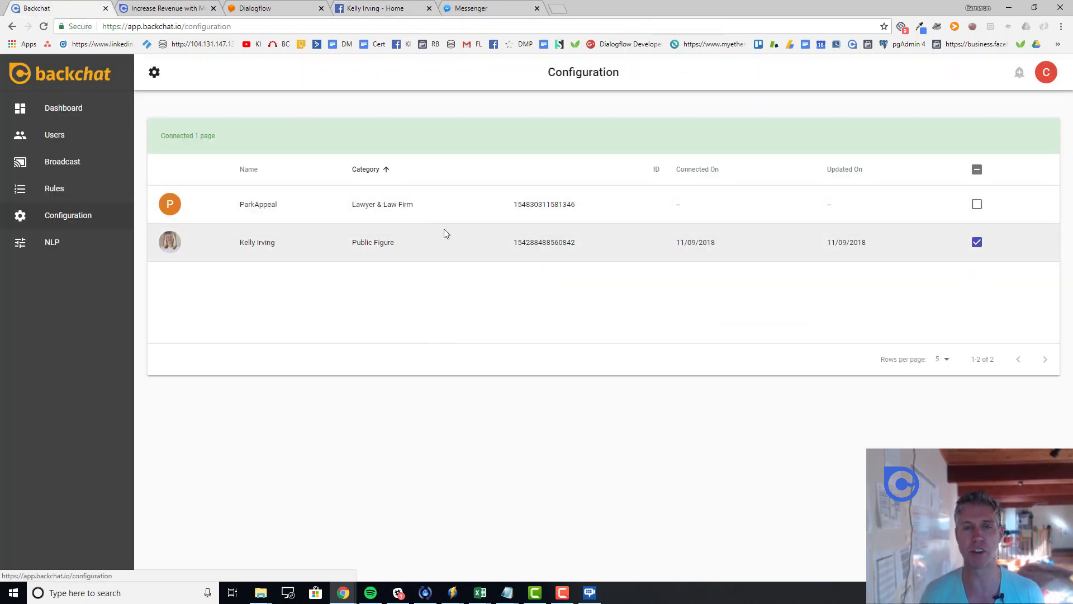
left_click(69, 246)
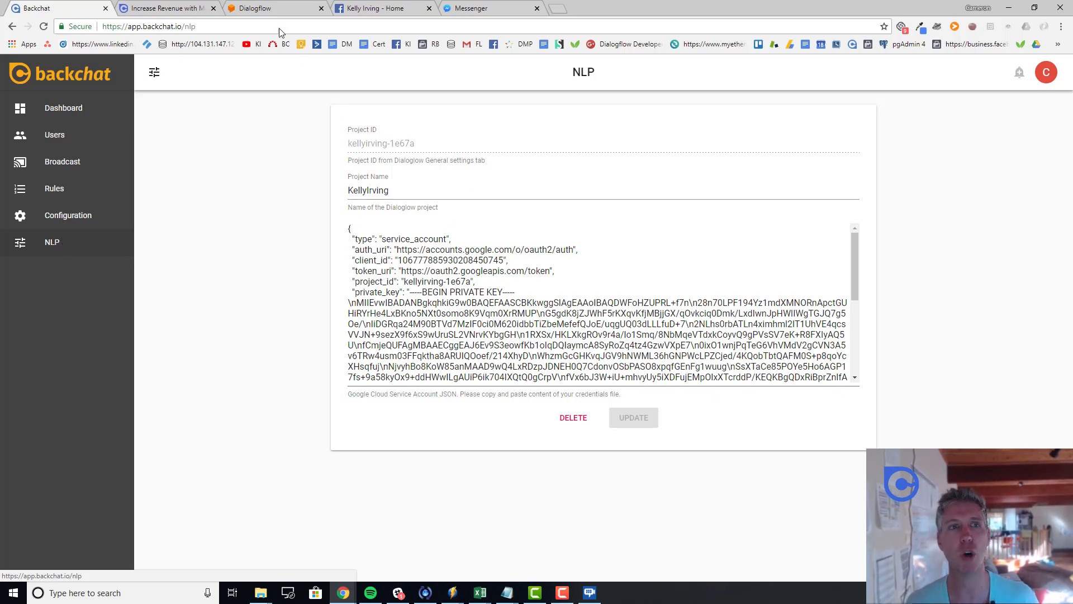
Step: Compare Backchat's NLP credentials with the Dialogflow agent's General settings project ID and service account
left_click(267, 7)
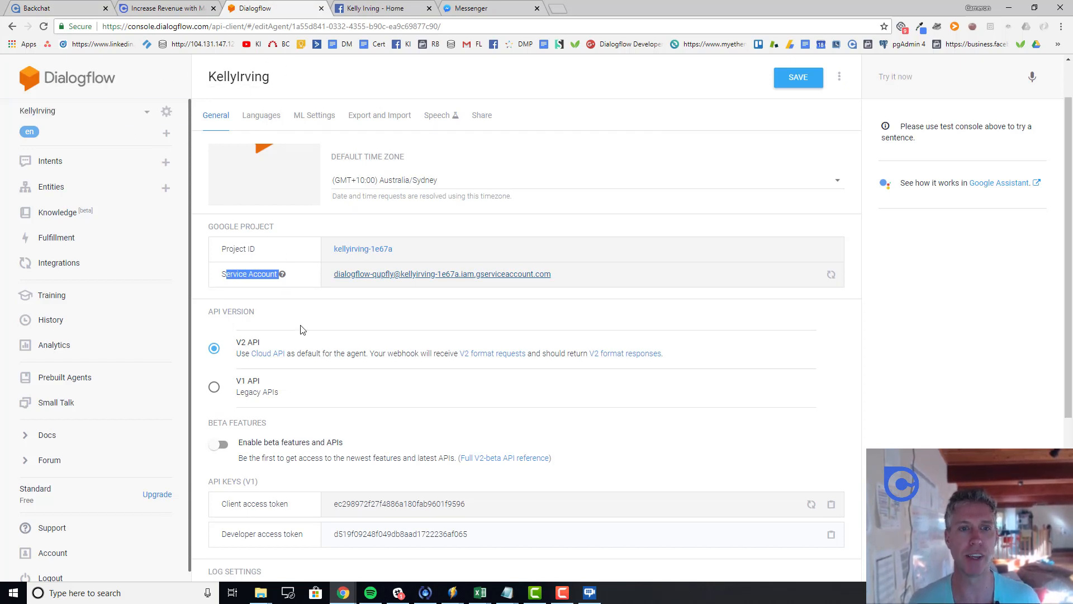
left_click(151, 7)
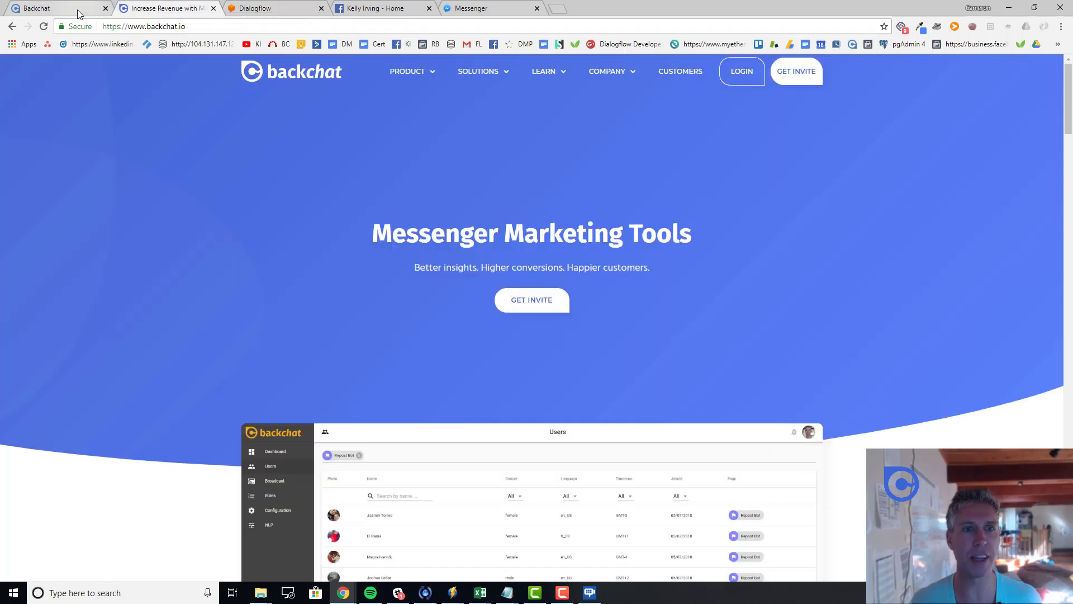
left_click(72, 9)
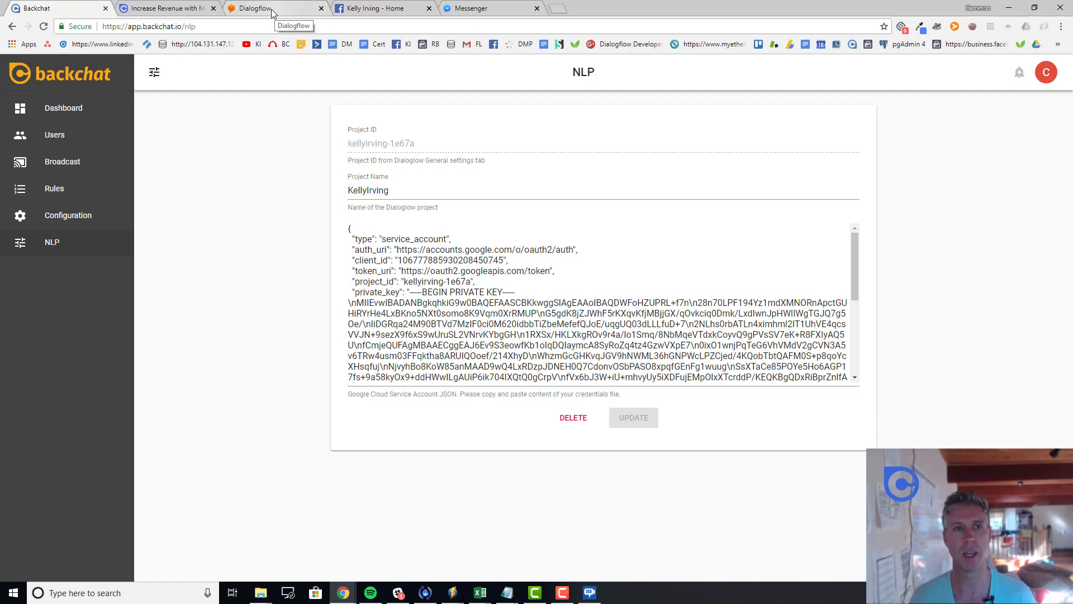
left_click(163, 8)
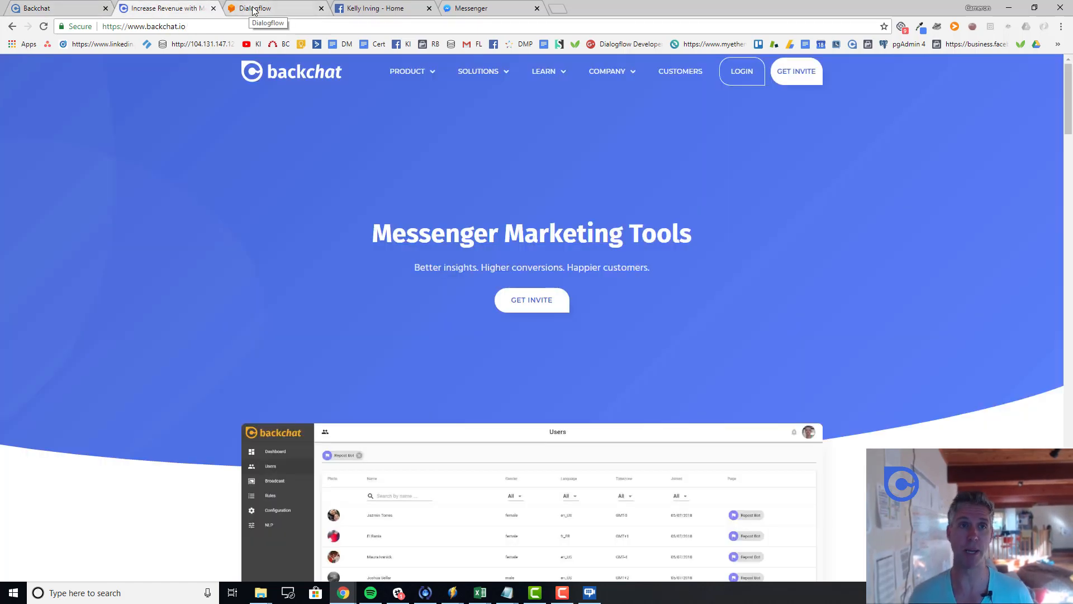
left_click(306, 11)
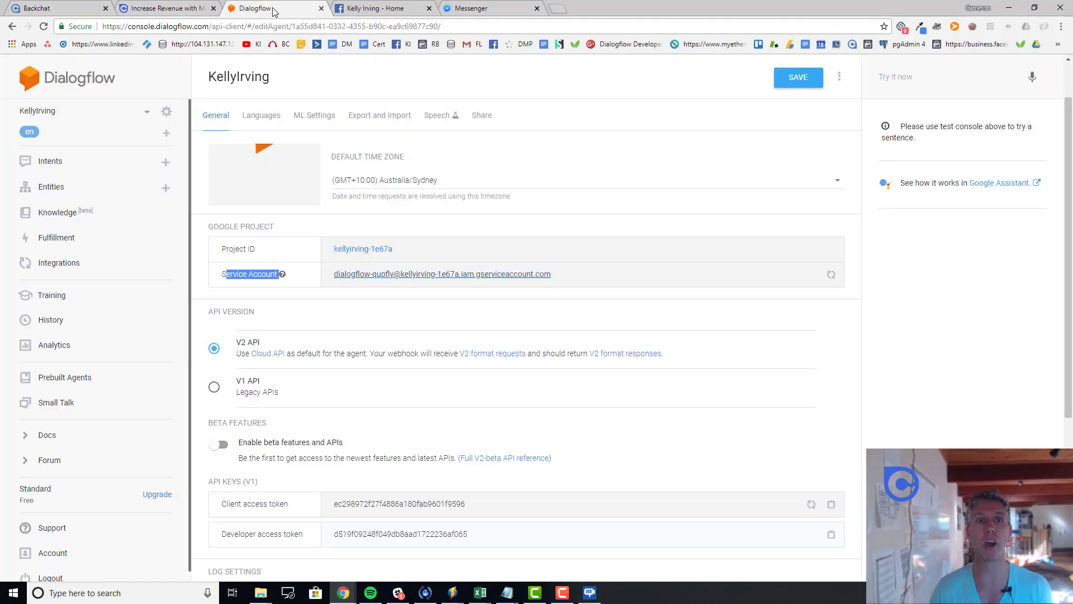
Step: Abandon the unsaved new intent and open the Greeting intent, with phrase 'Hi' and reply 'Bye'
left_click(77, 168)
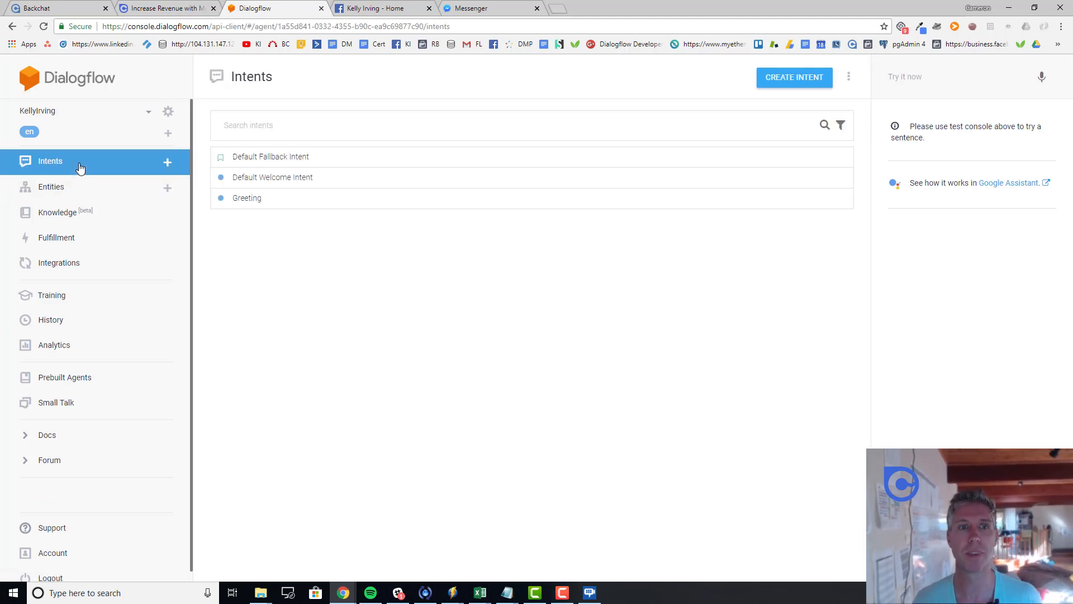
left_click(778, 79)
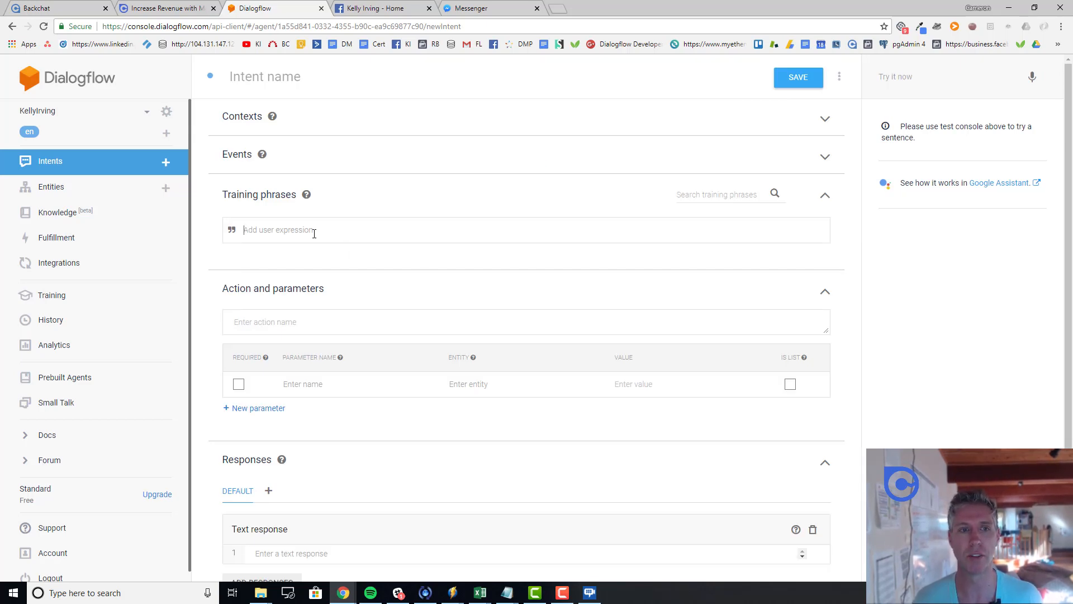
left_click(88, 162)
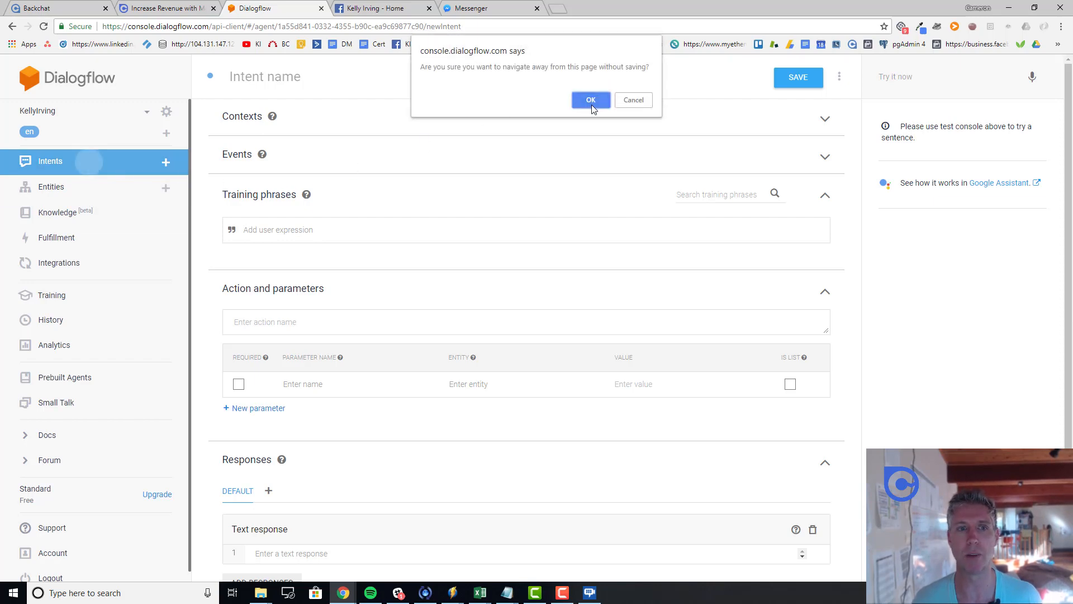
left_click(591, 104)
left_click(254, 200)
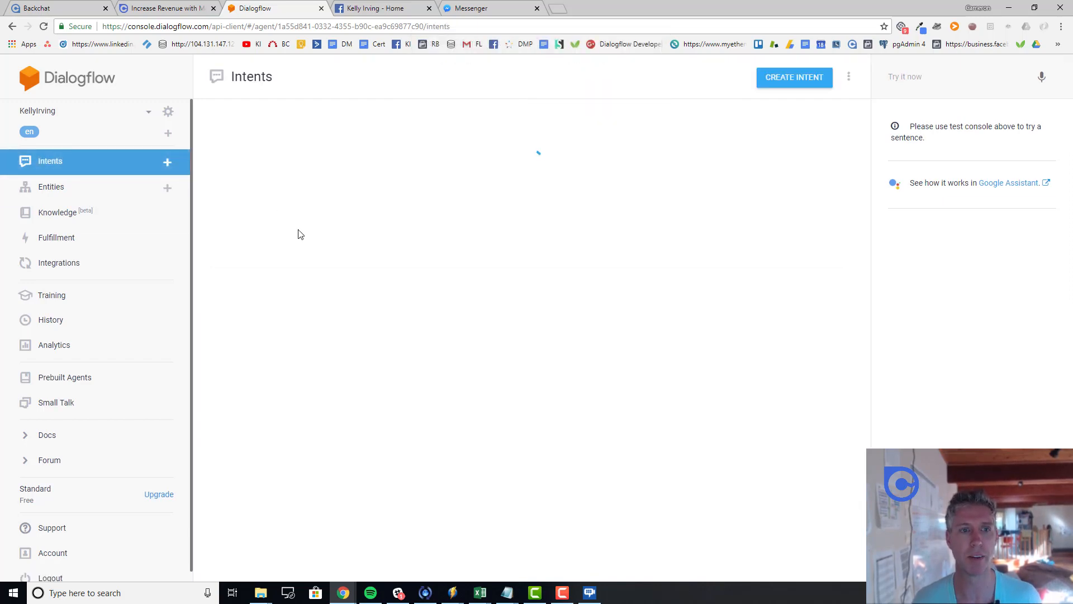
scroll(399, 355, "down", 3)
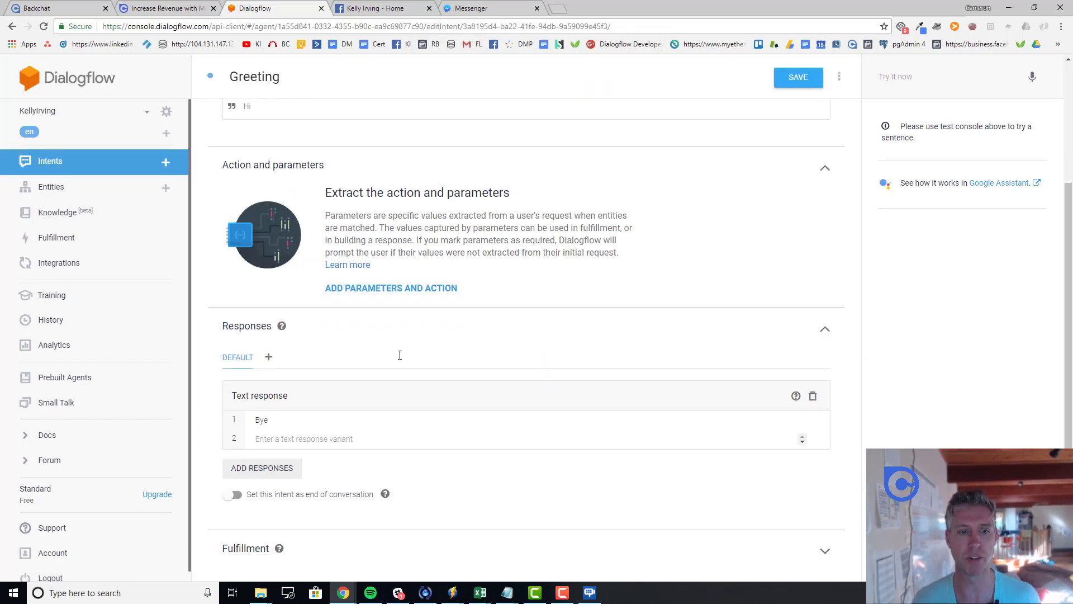
Step: Replace Greeting's 'Bye' reply with an offer of a free writing guide and best-selling-book tips, and save
left_click_drag(283, 420, 237, 420)
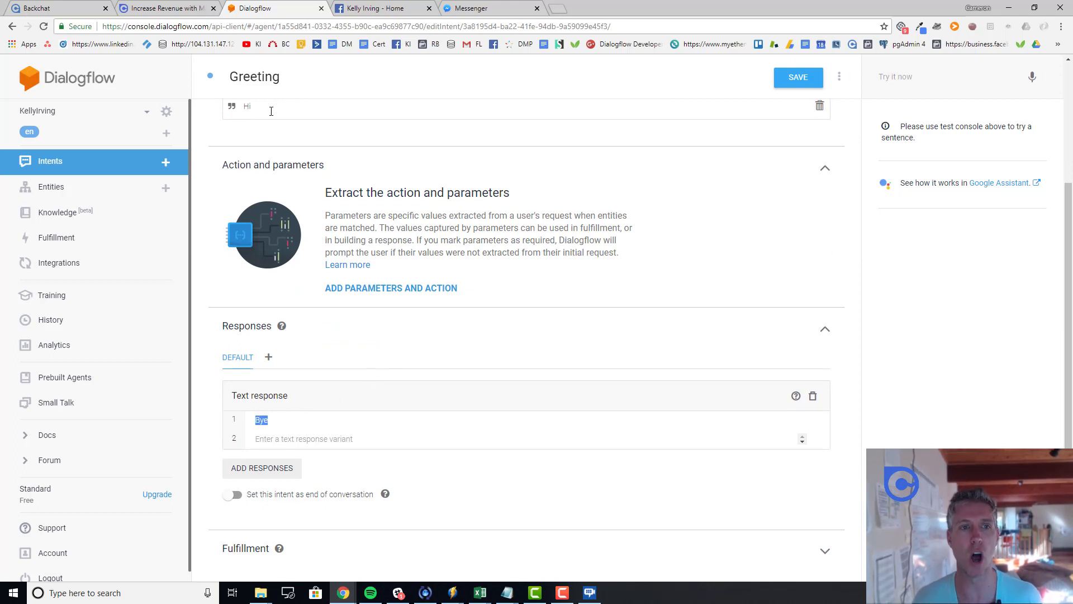
left_click_drag(271, 112, 240, 110)
left_click_drag(287, 419, 249, 420)
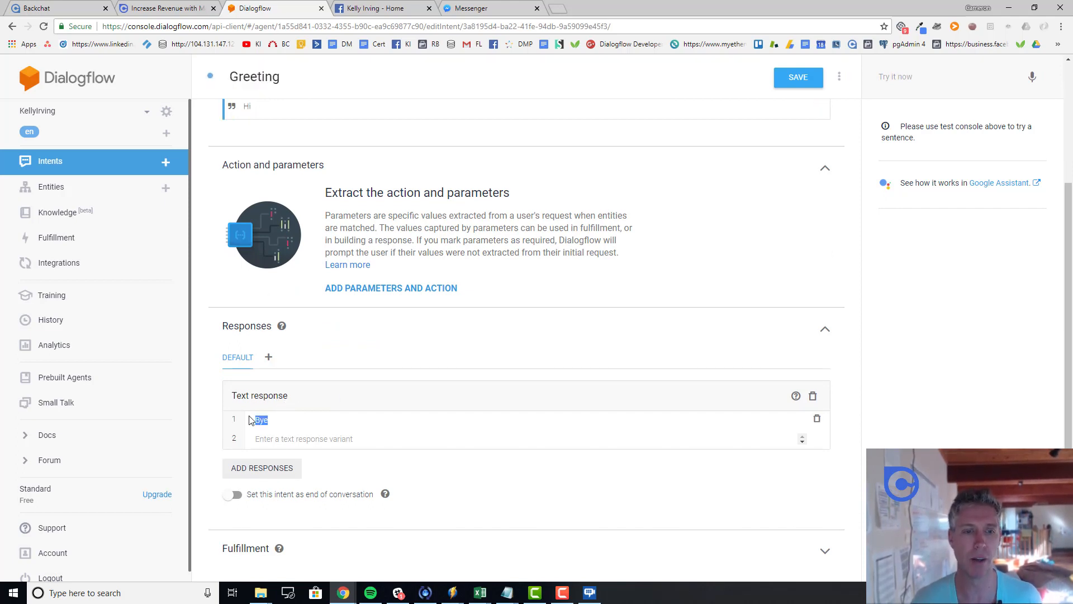
type("Hey")
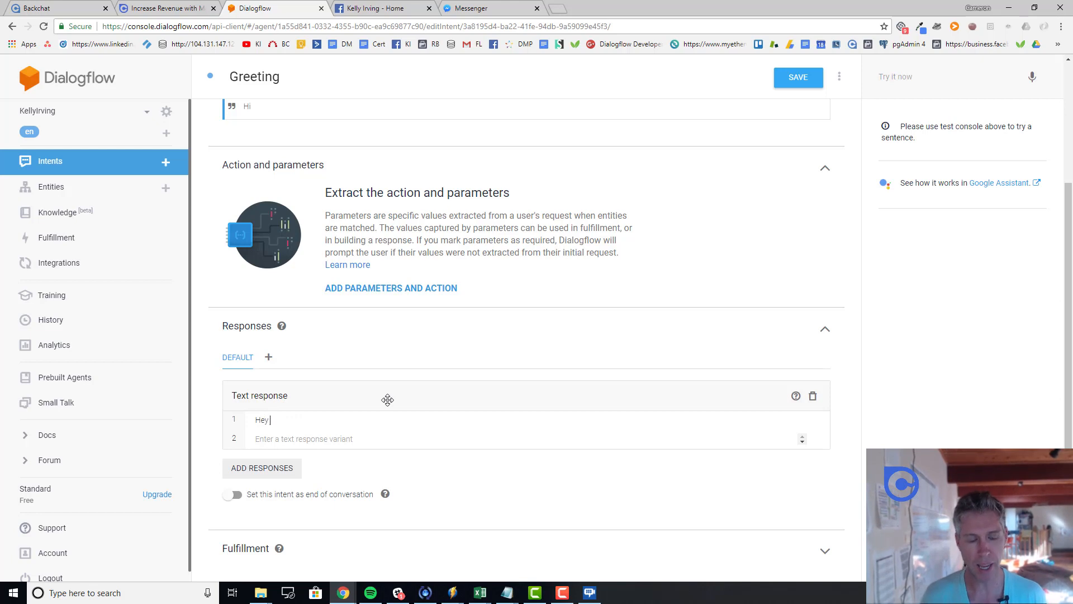
type(" want t")
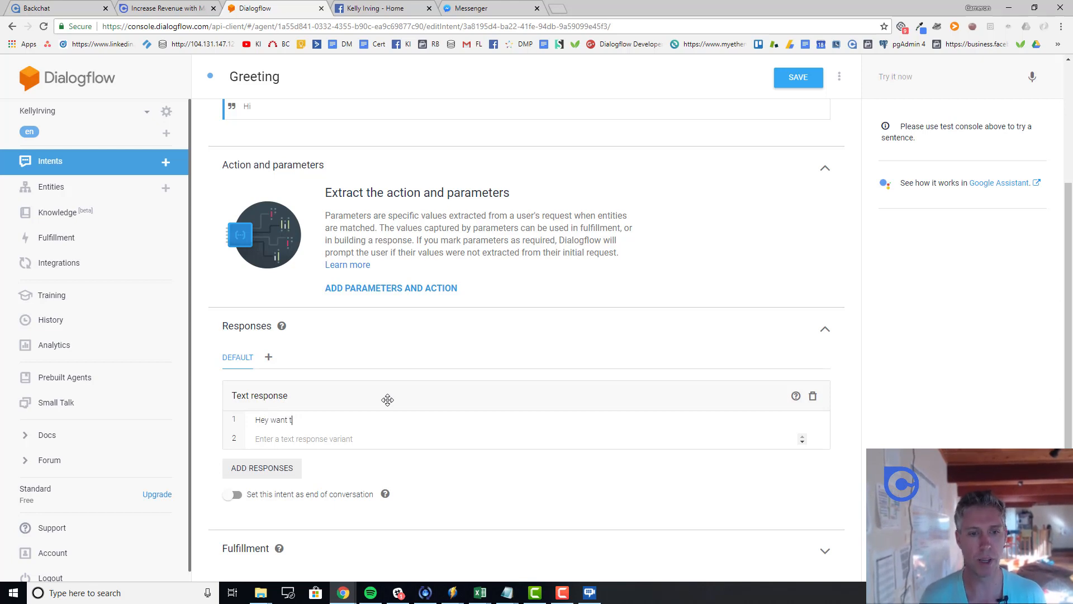
key("BackSpace")
type("a ")
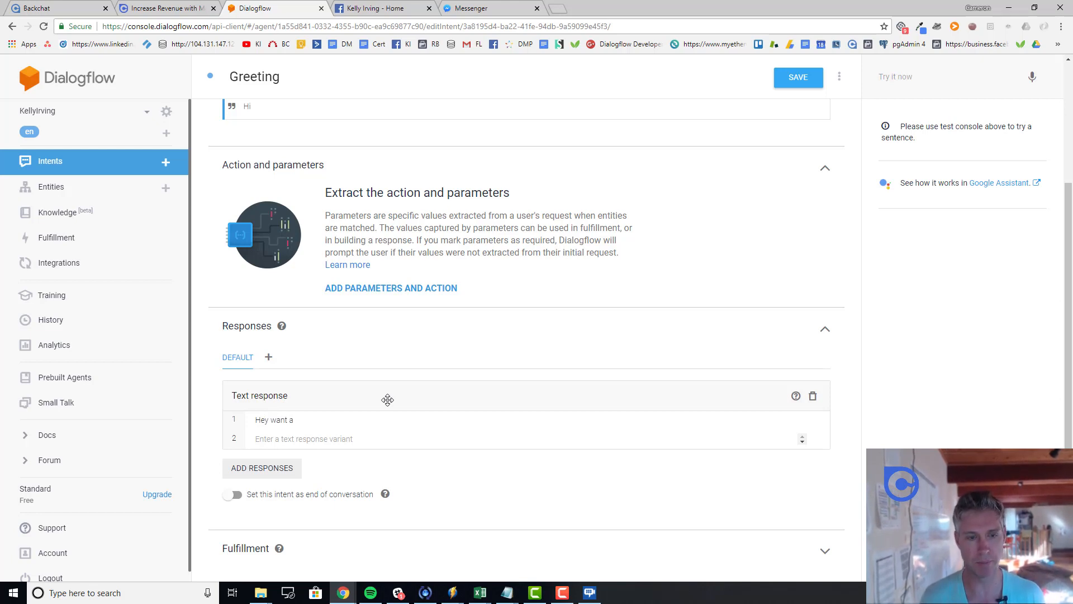
type("freer w")
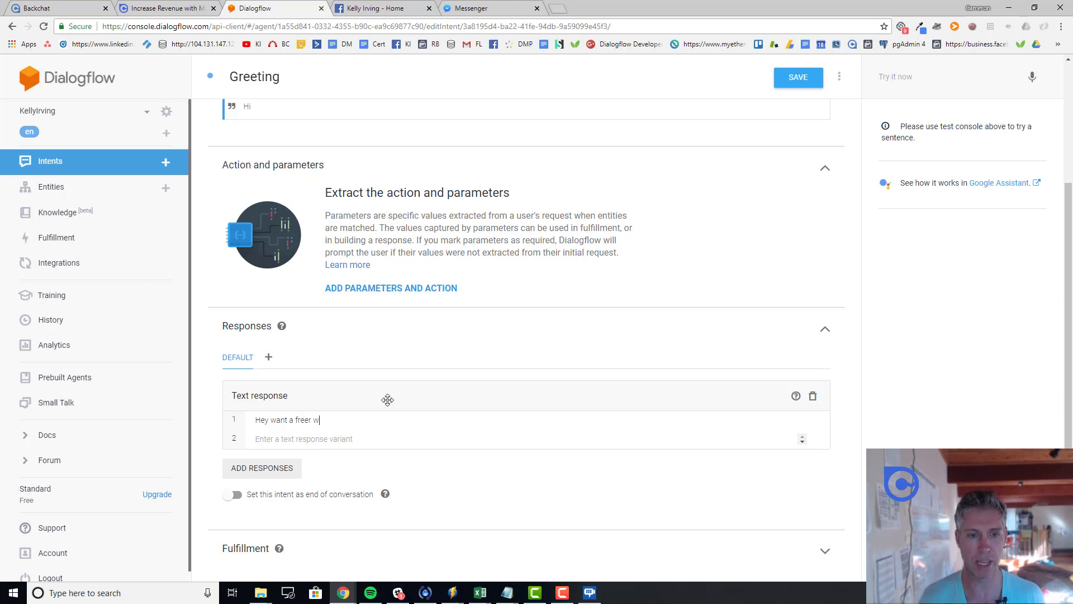
key("BackSpace")
key("BackSpace")
key("BackSpace")
type(" writing ")
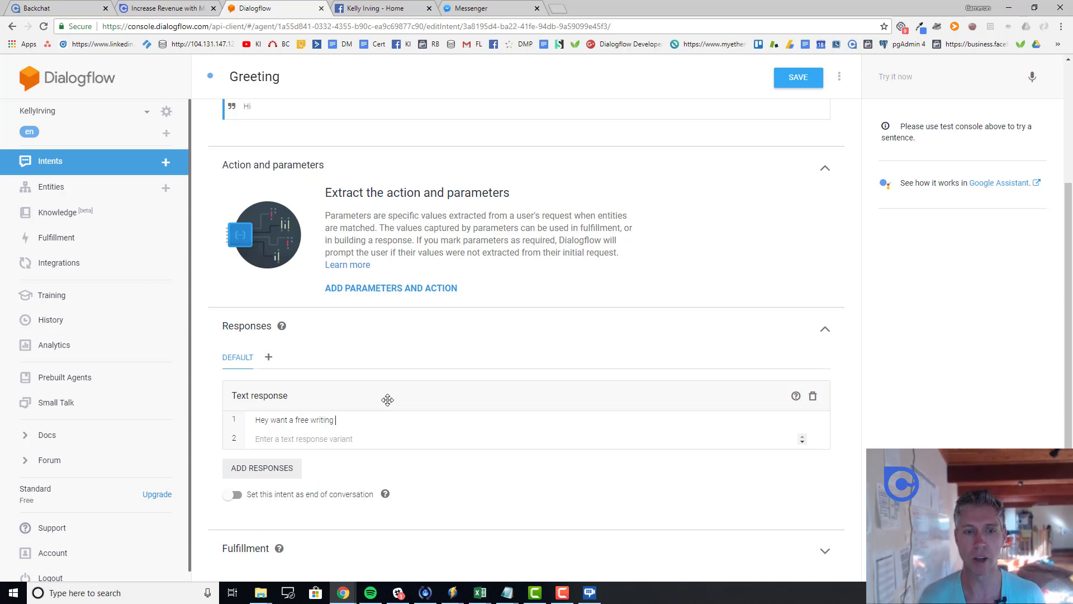
type("guide and ")
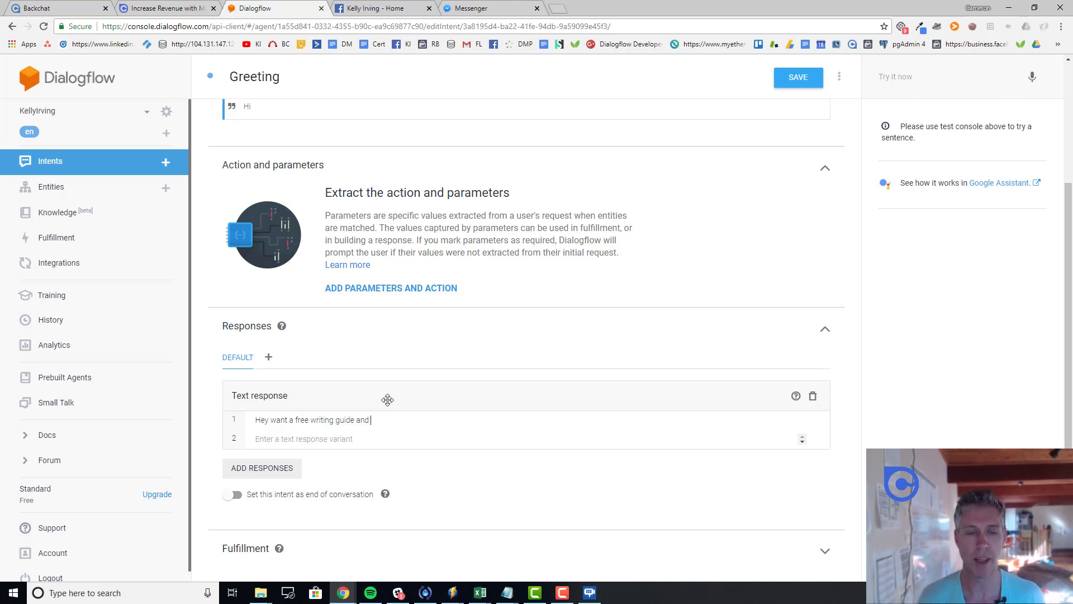
type("other tips ")
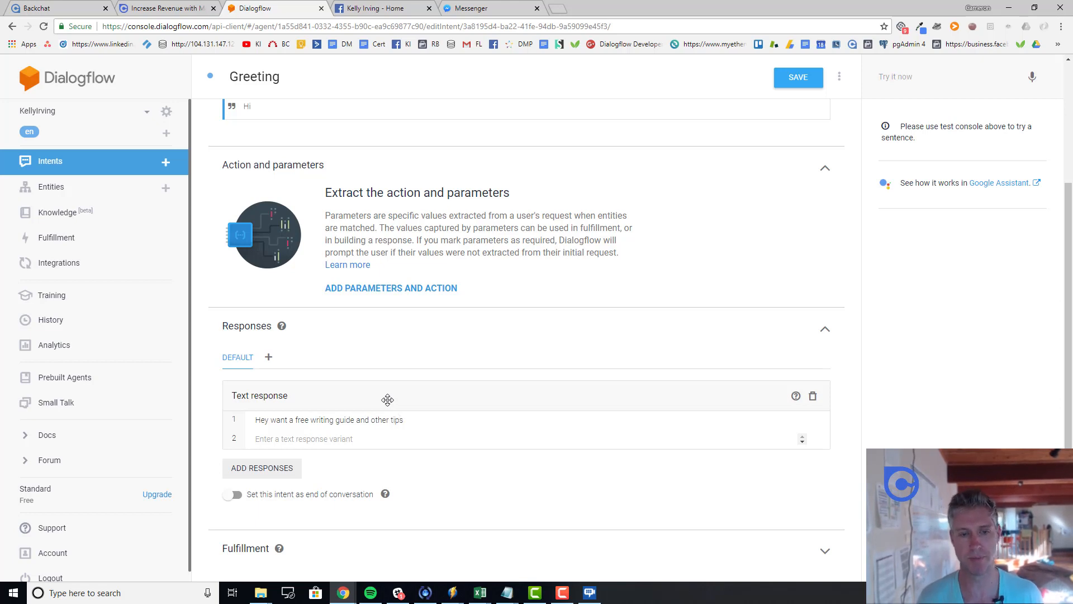
type("to")
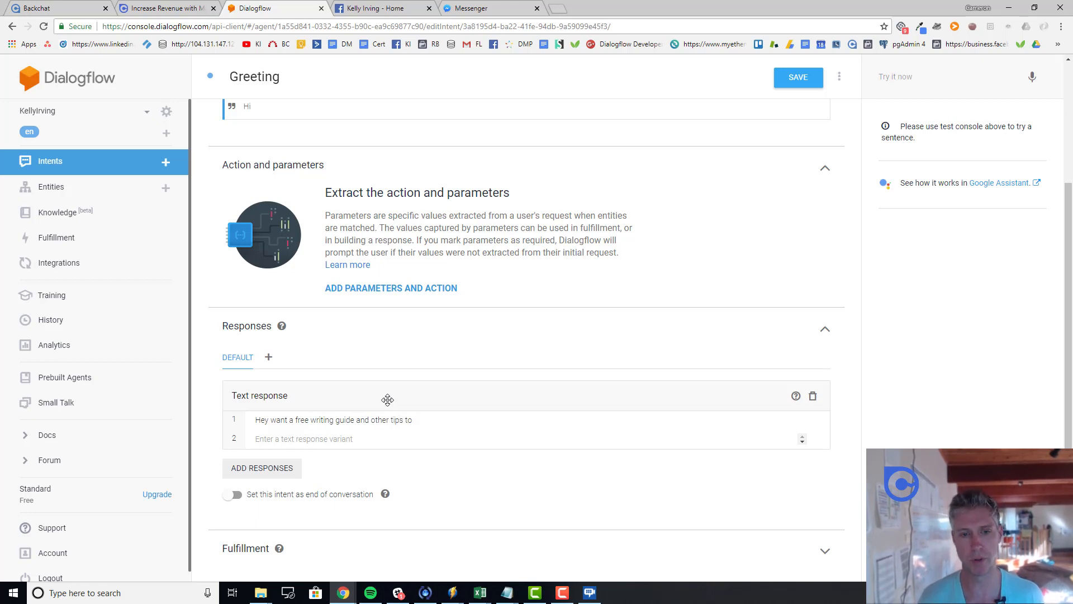
type(" make")
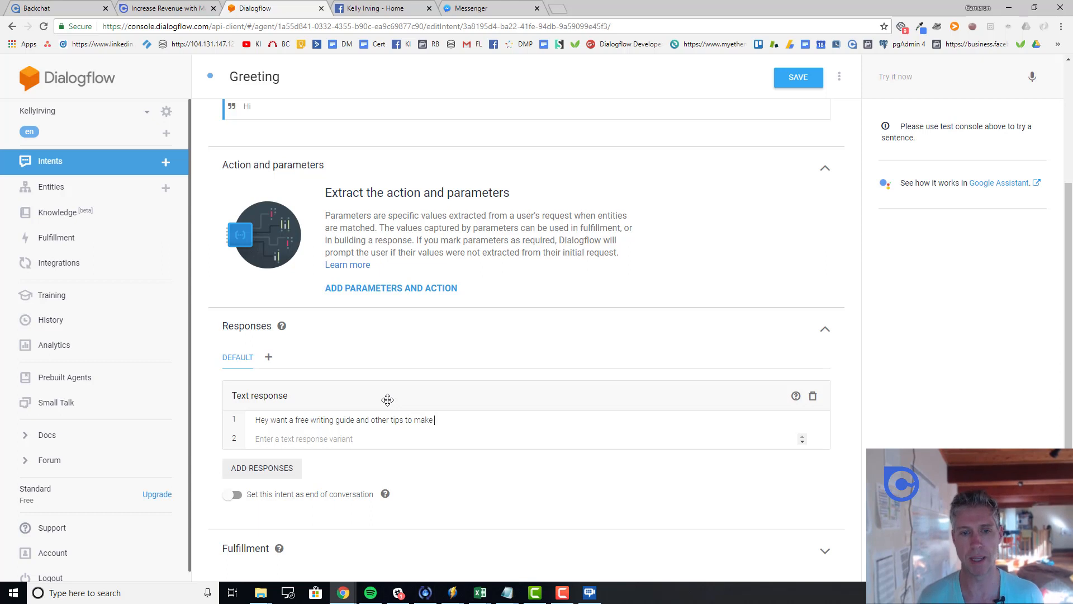
key("BackSpace")
key("BackSpace")
key("BackSpace")
key("BackSpace")
key("BackSpace")
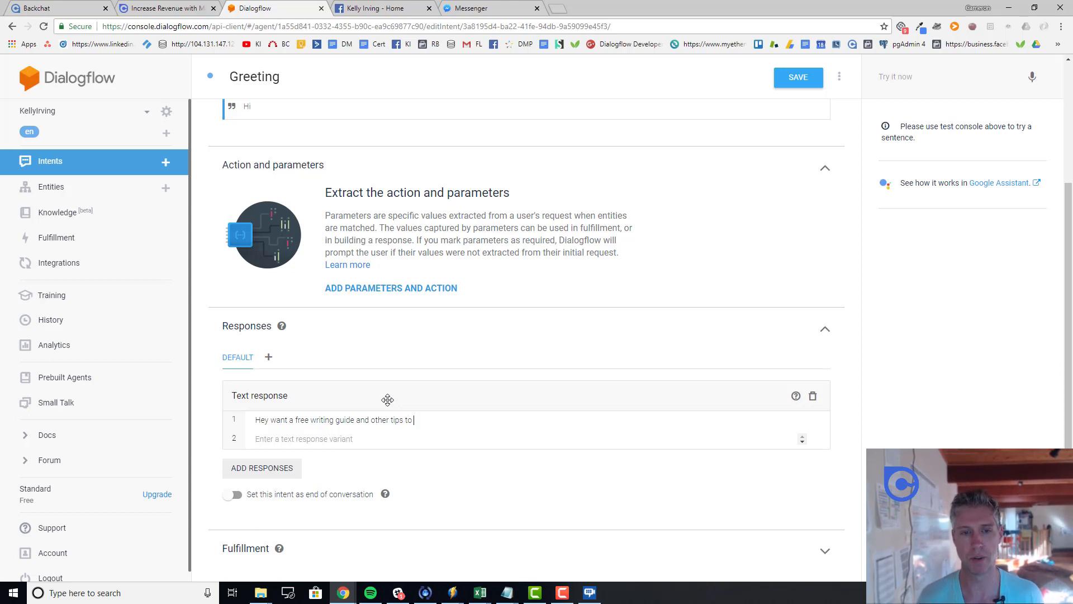
type("wri")
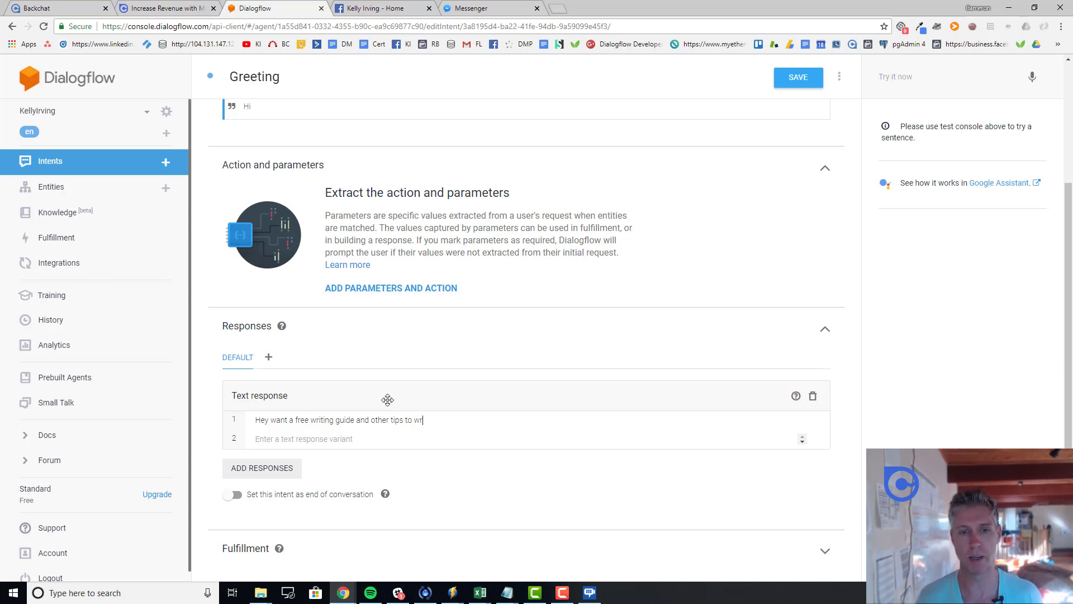
type("ite a best sell")
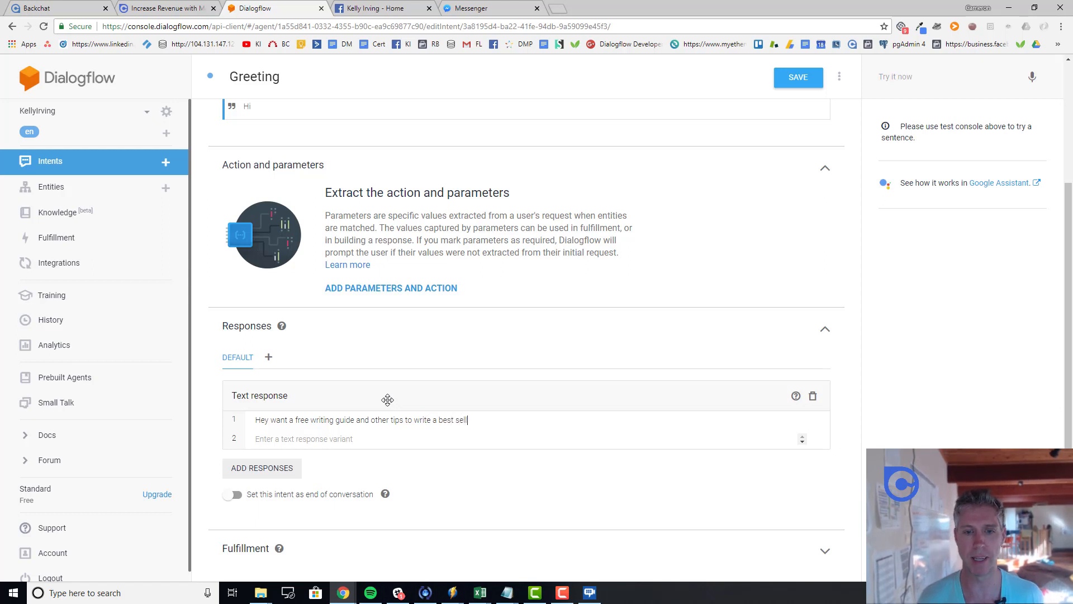
type("ing book.")
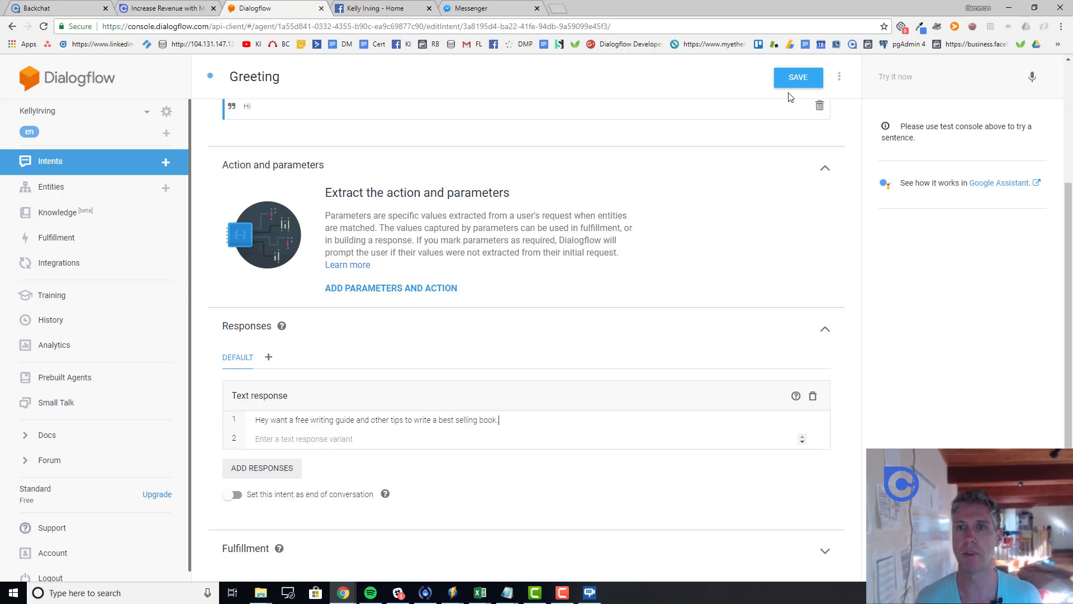
left_click(778, 78)
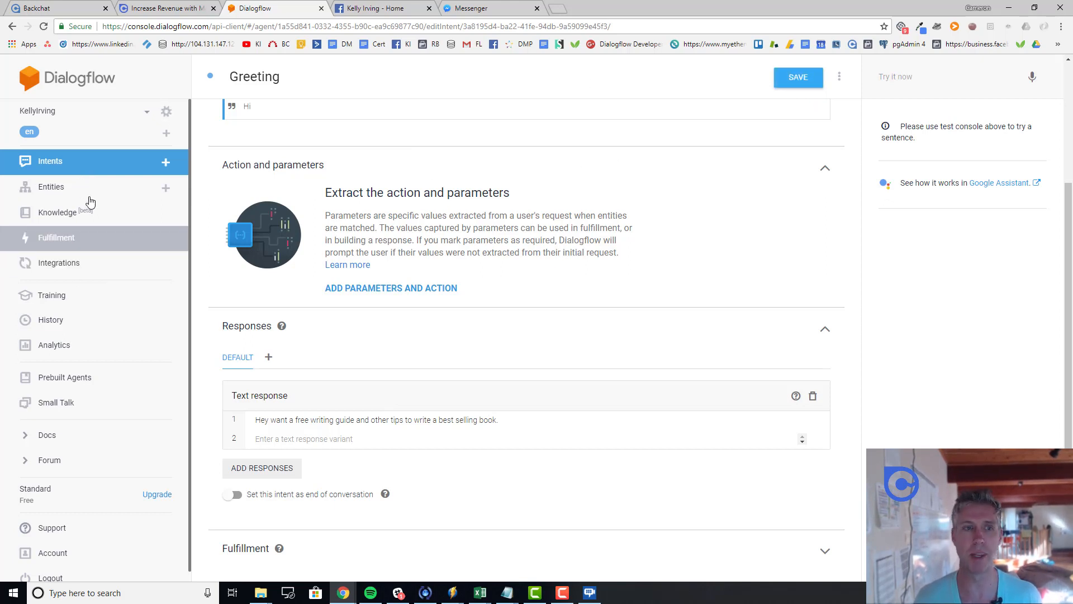
left_click(70, 172)
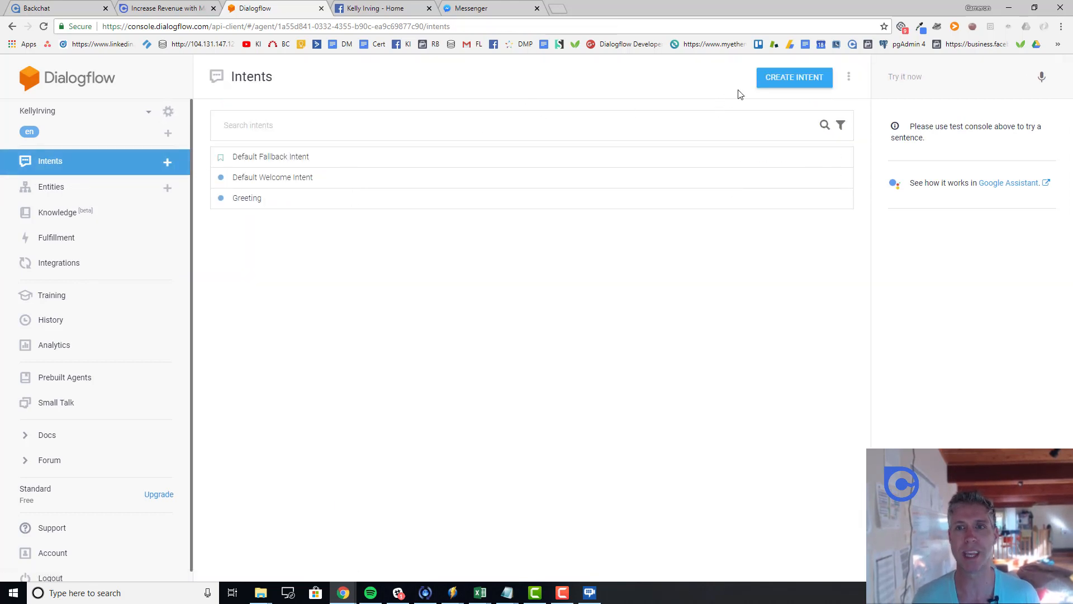
Step: Start a new intent with the training phrase 'subscribe'
left_click(793, 88)
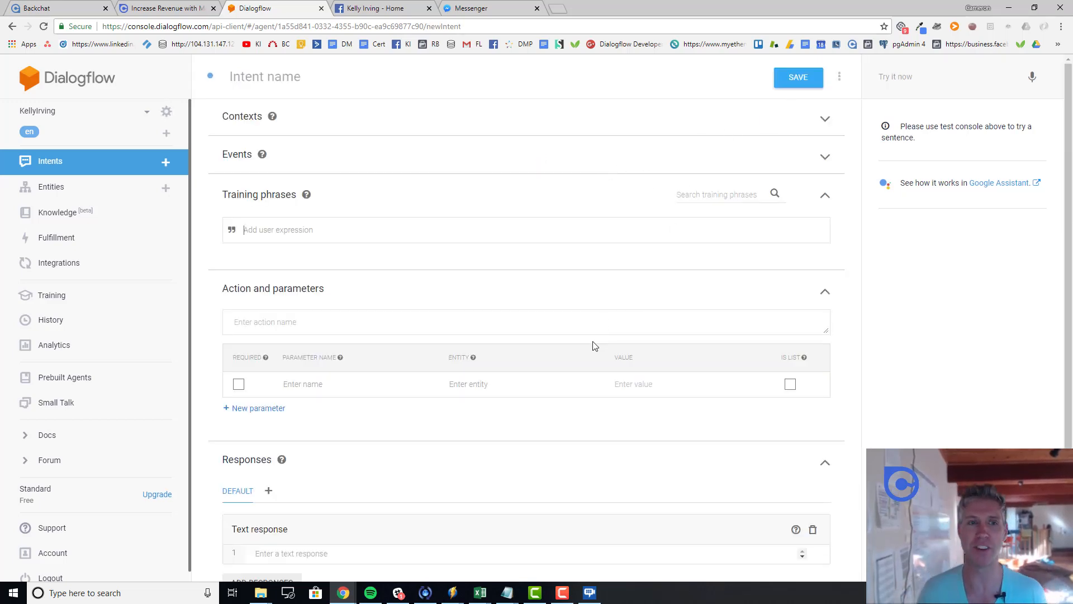
scroll(571, 350, "down", 2)
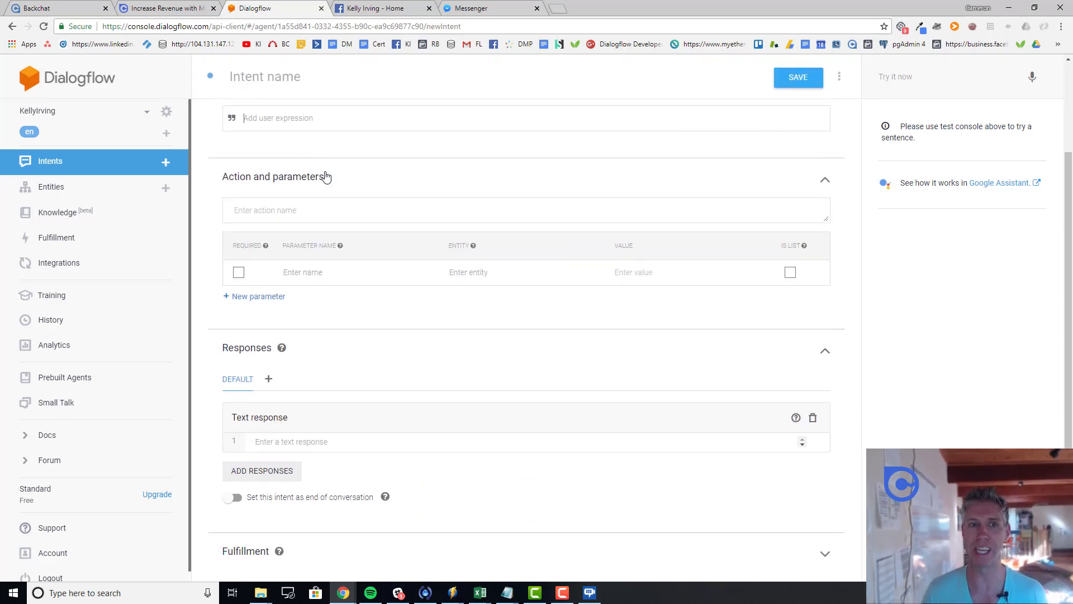
scroll(326, 175, "up", 2)
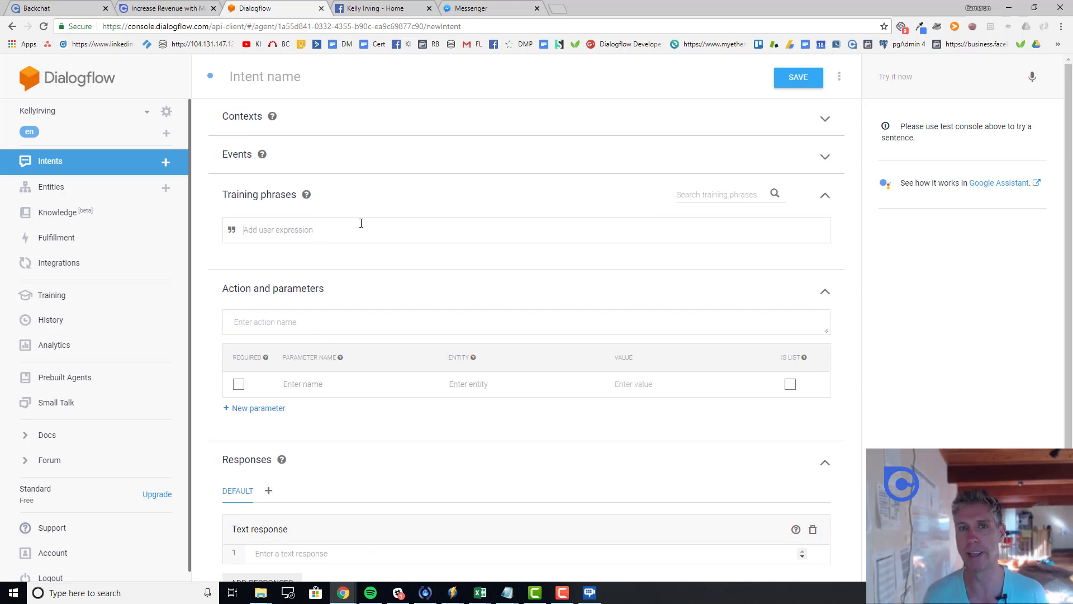
left_click(389, 223)
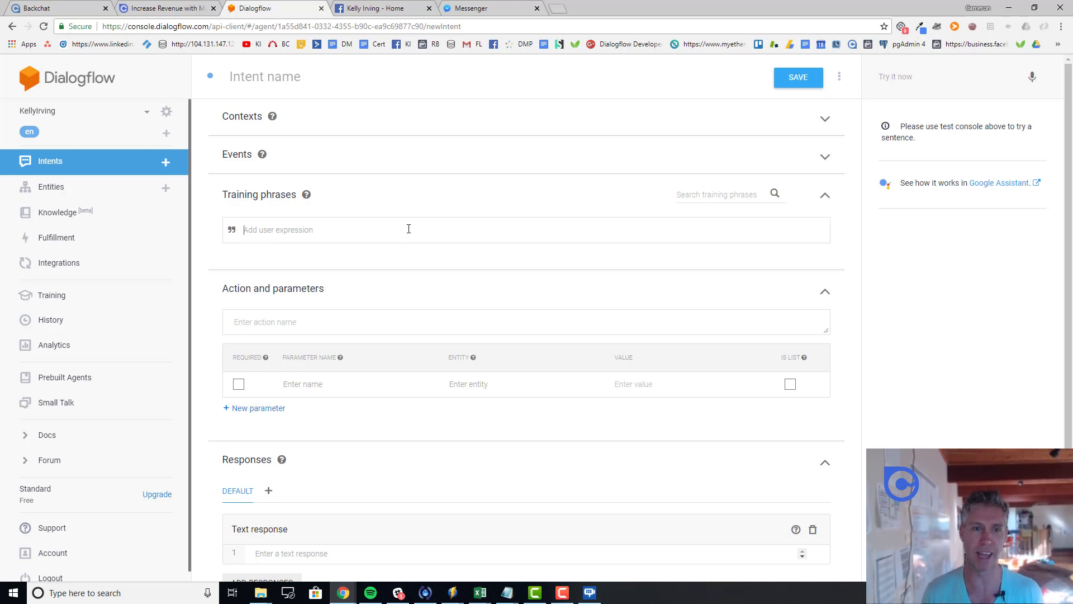
type("sh")
key("BackSpace")
key("BackSpace")
type("s")
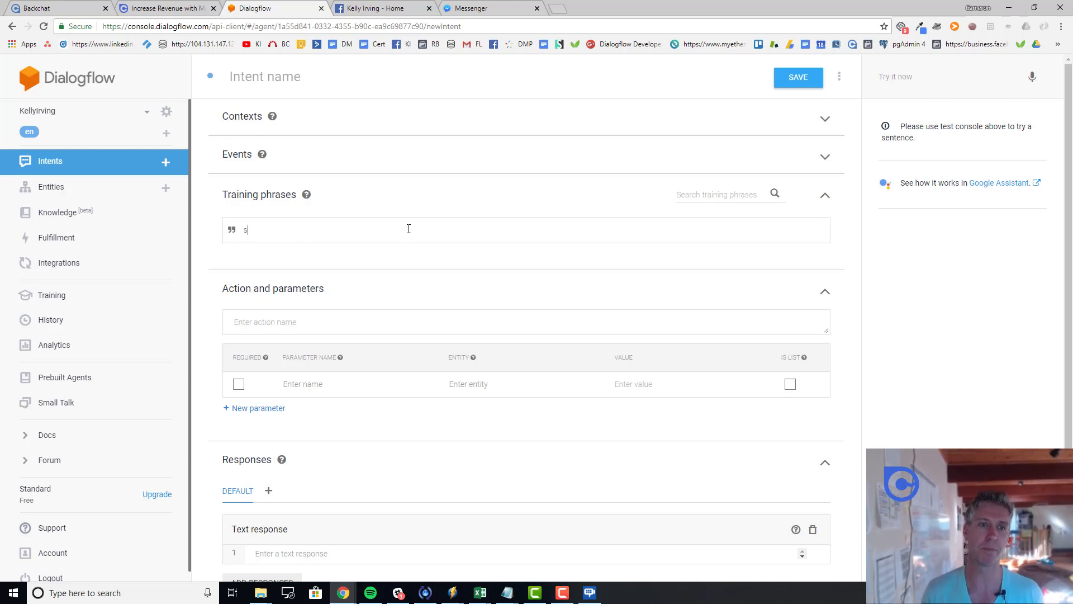
type("ubscriber")
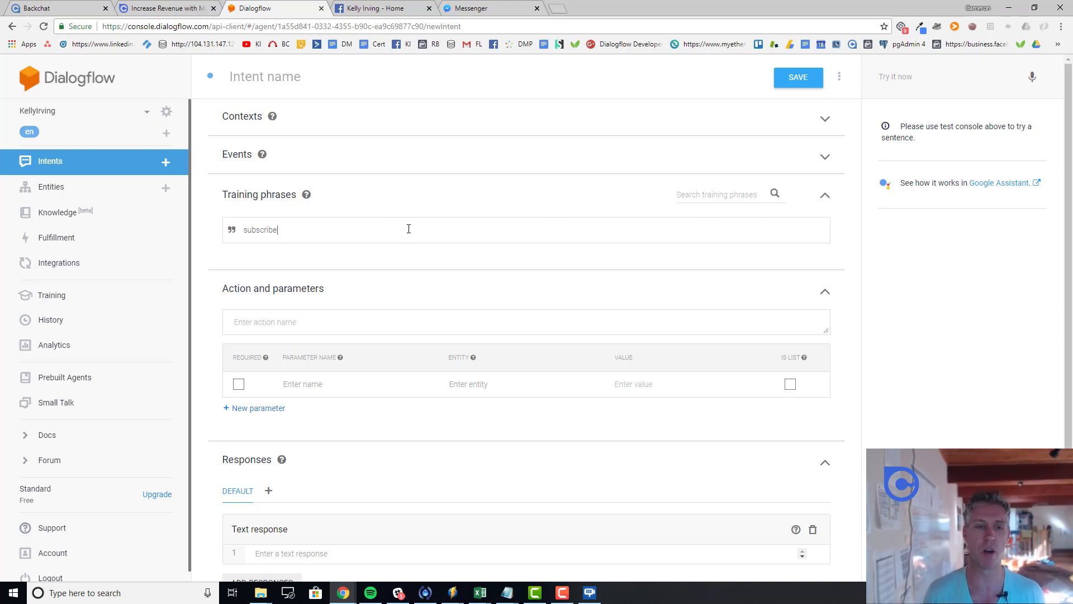
Step: Give it the reply 'Great. Your subscribed to my tips and tricks' and save it
scroll(469, 352, "down", 2)
left_click(392, 446)
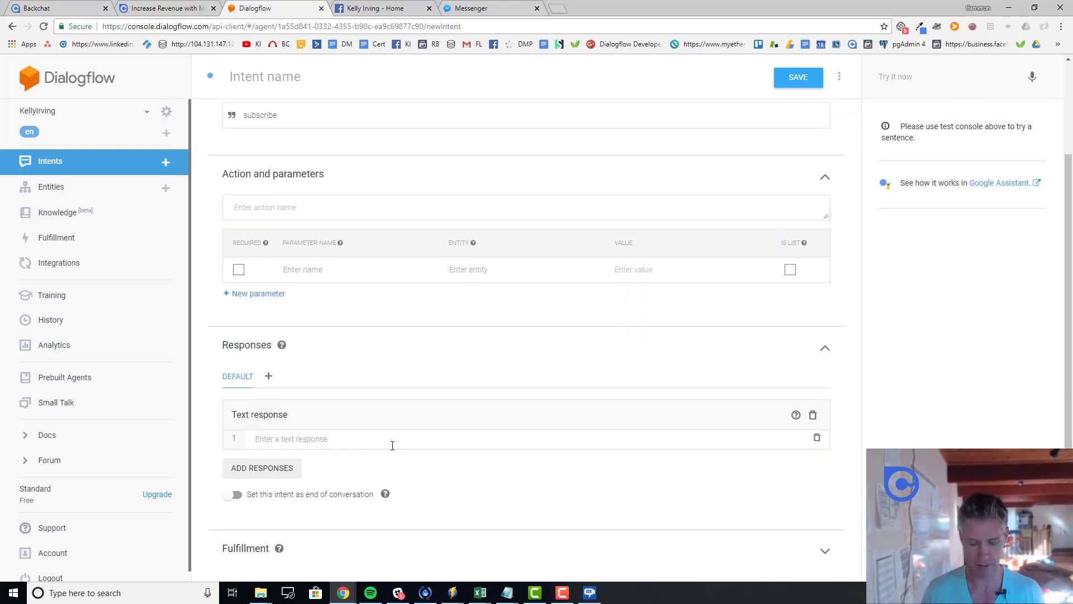
type("Great. YTo")
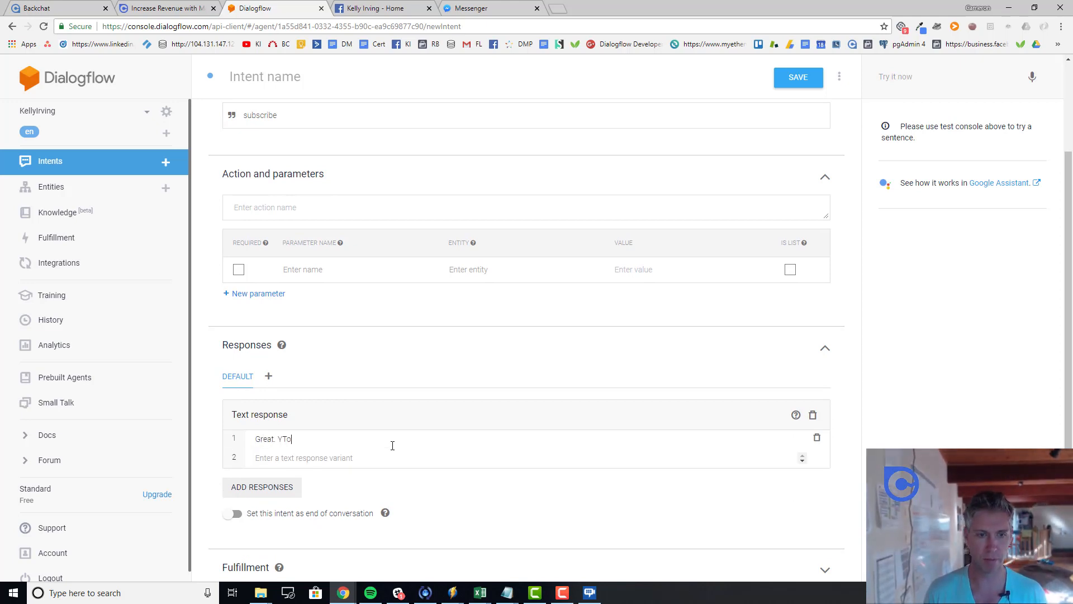
key("BackSpace")
key("BackSpace")
type("our subscrib")
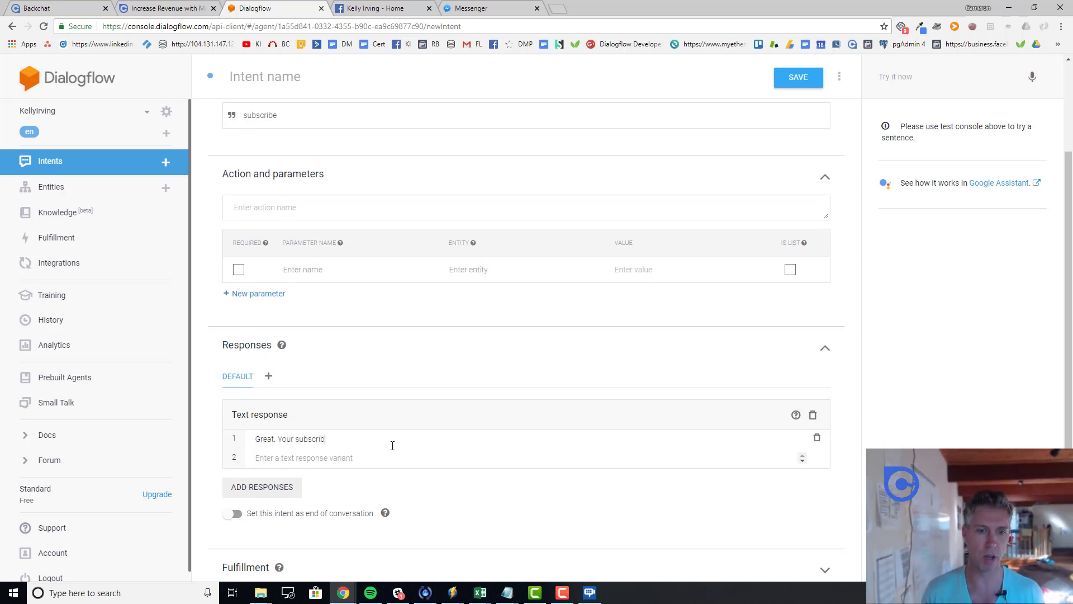
type("ed to my typ")
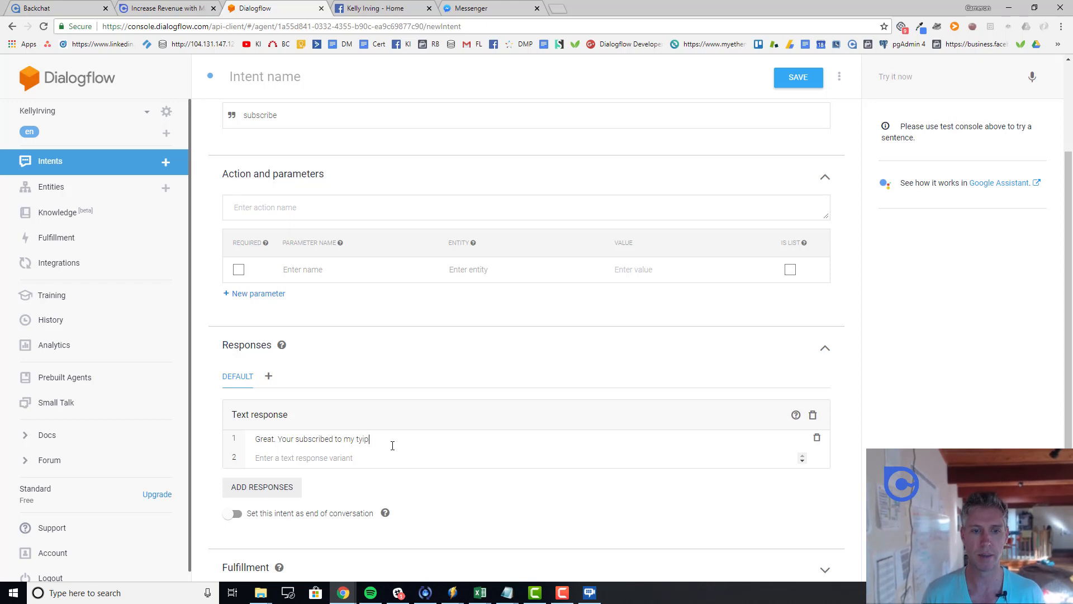
key("BackSpace")
key("BackSpace")
type("p")
key("BackSpace")
type("ips and tri")
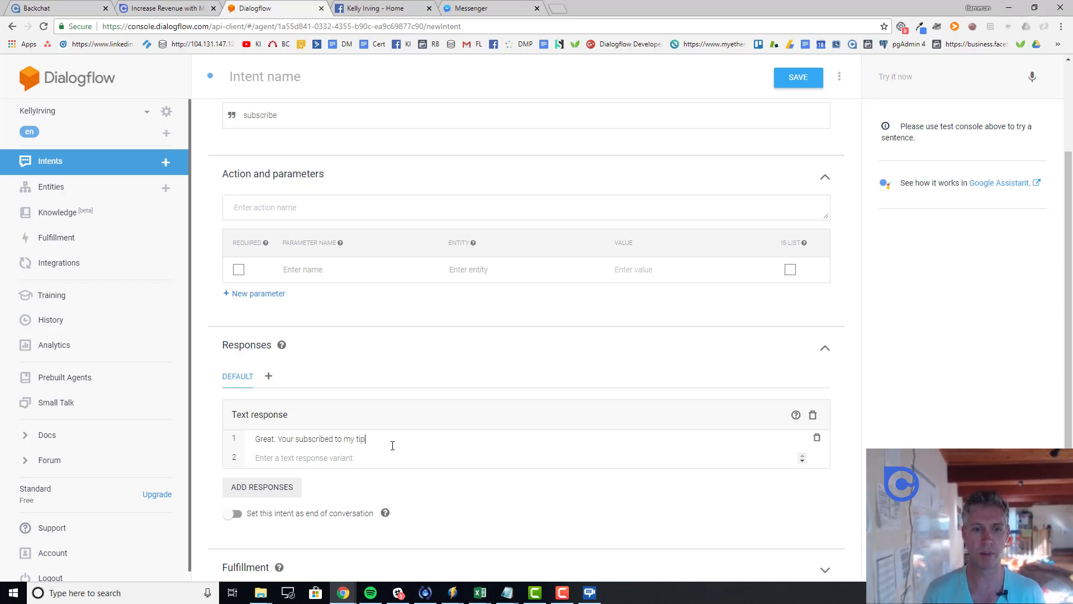
type("cks")
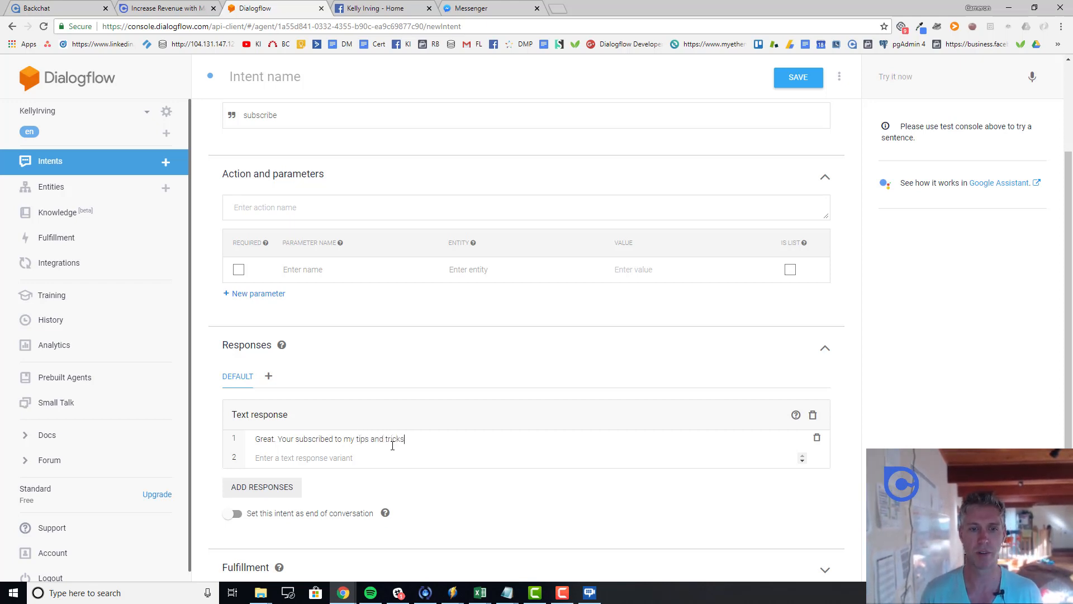
left_click(793, 85)
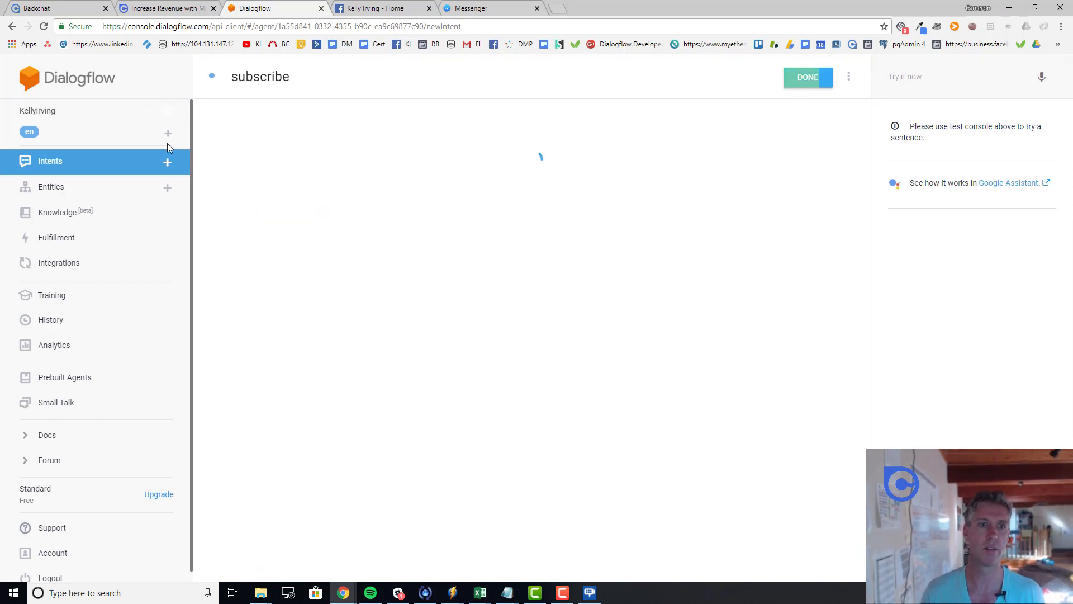
Step: Add "Just type 'subscribe'" and "Don't worry you can unsubscribe anytime by typing 'stop'" to Greeting's reply, and save
left_click(91, 171)
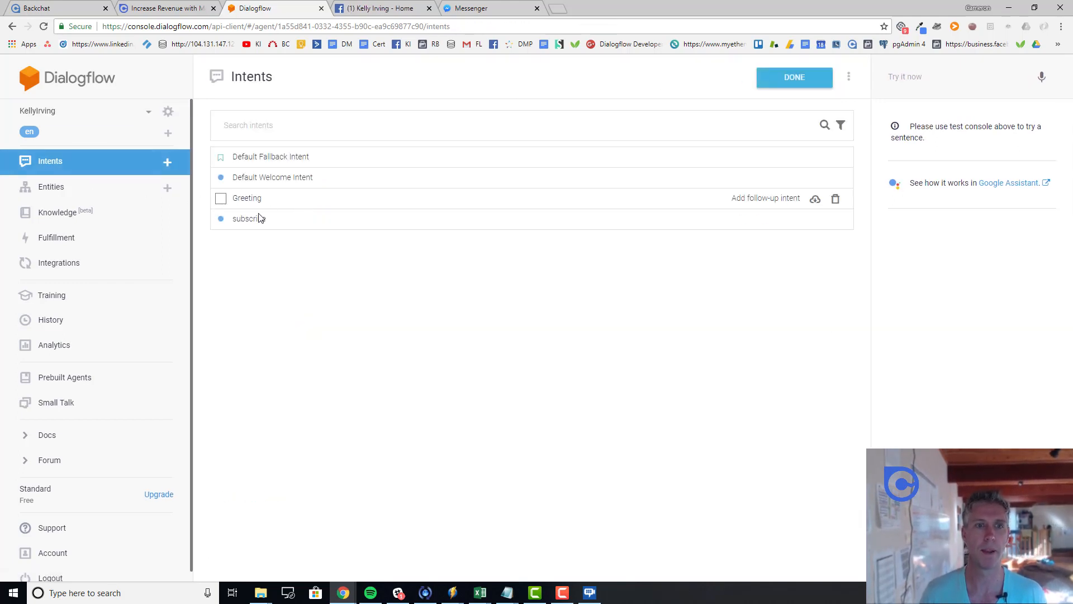
left_click(252, 202)
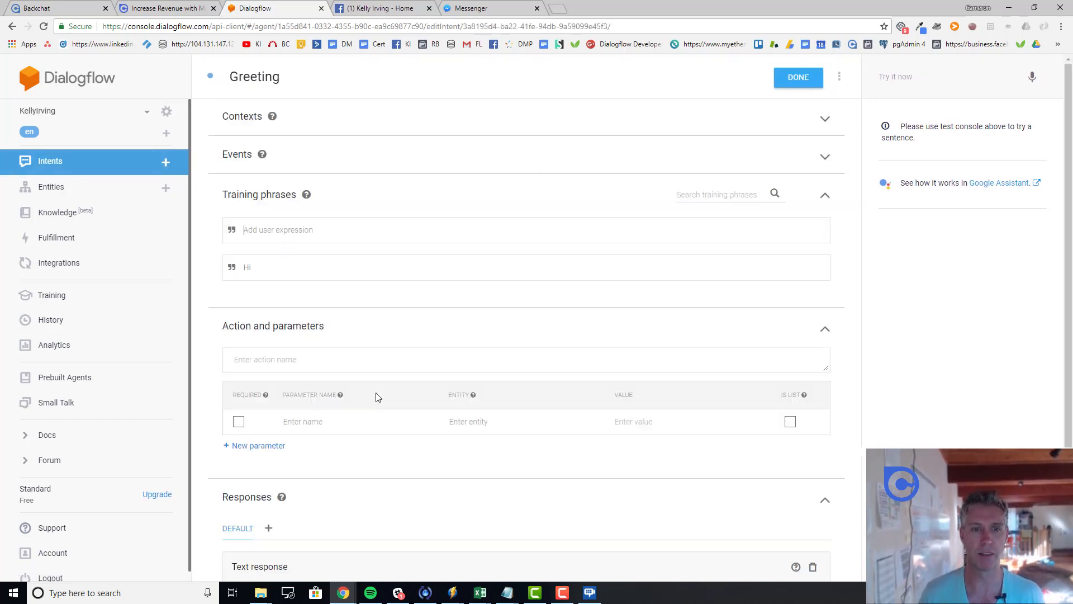
scroll(407, 426, "down", 3)
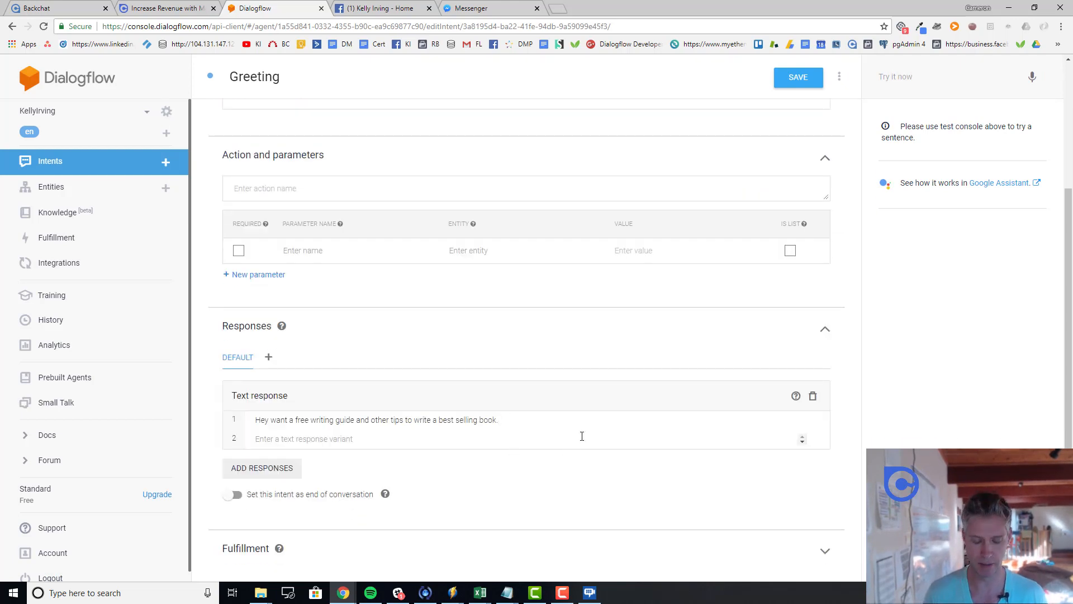
type("Just type")
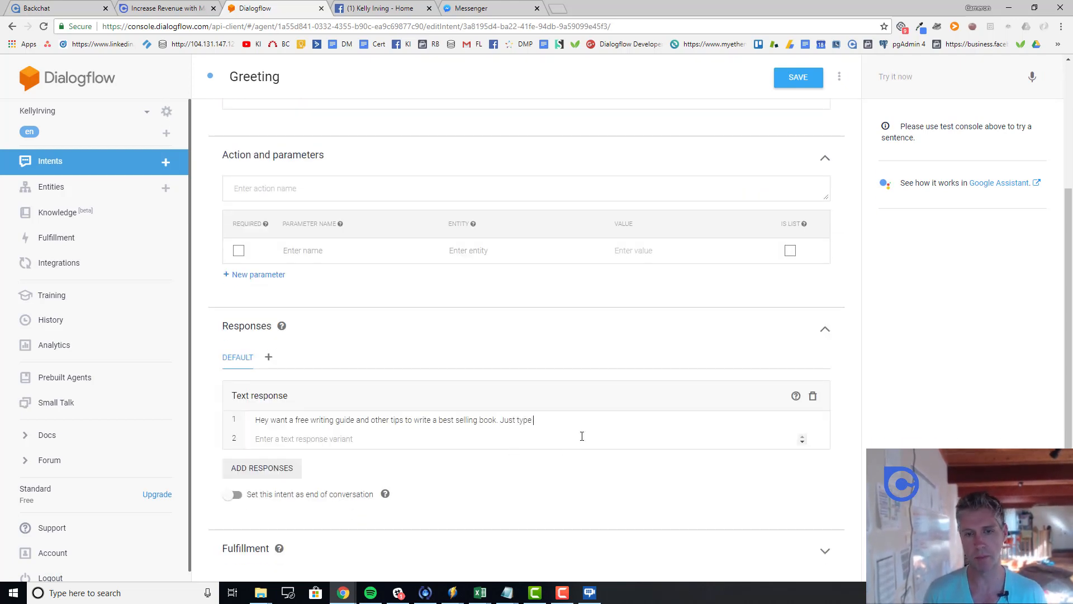
type(" 'subscribe")
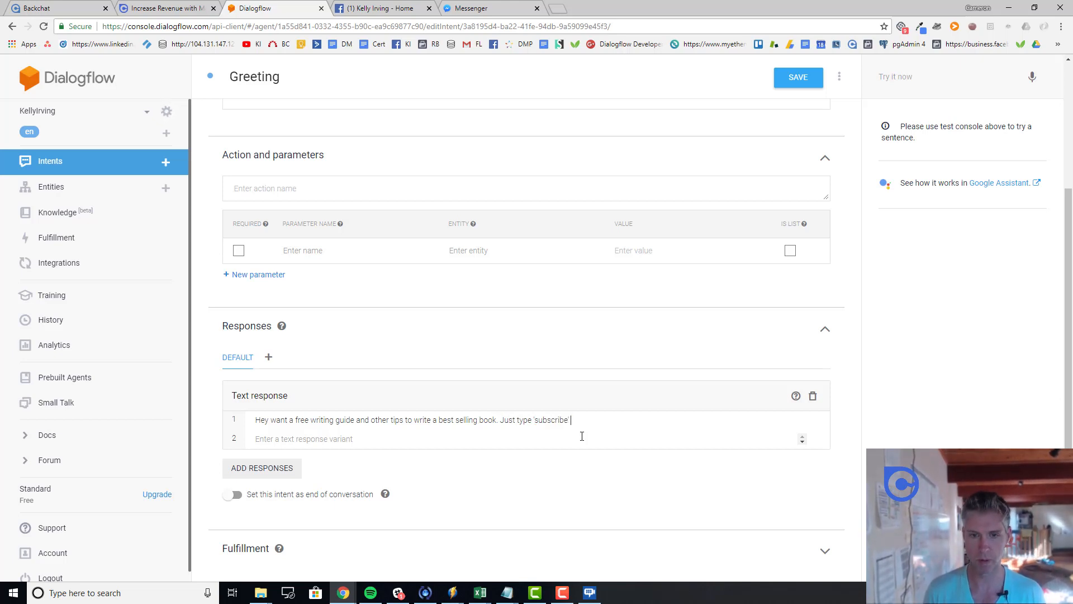
key("shift+Return")
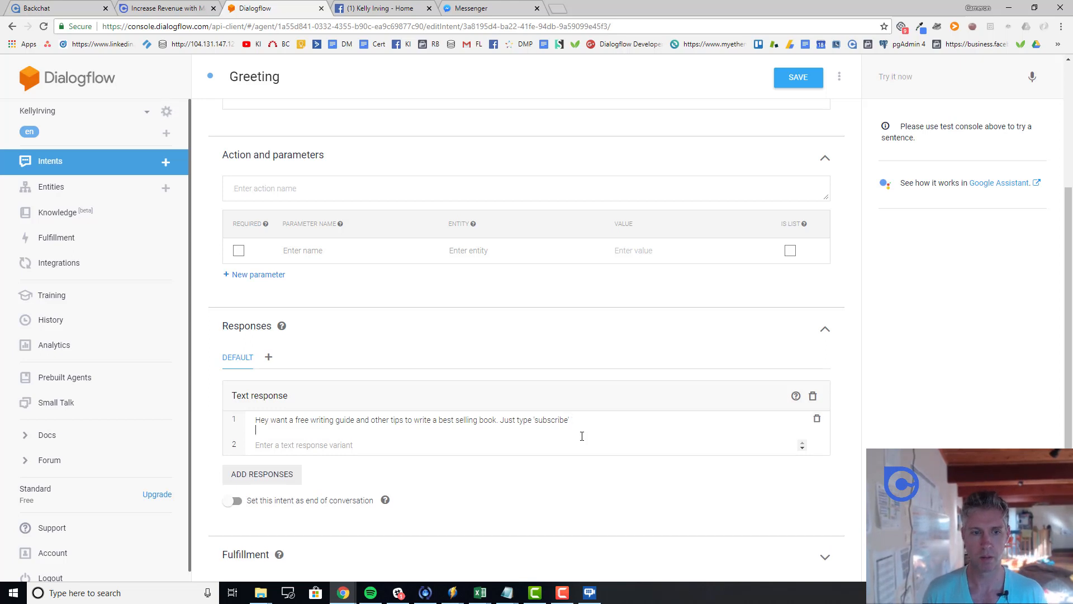
type("Don't worry")
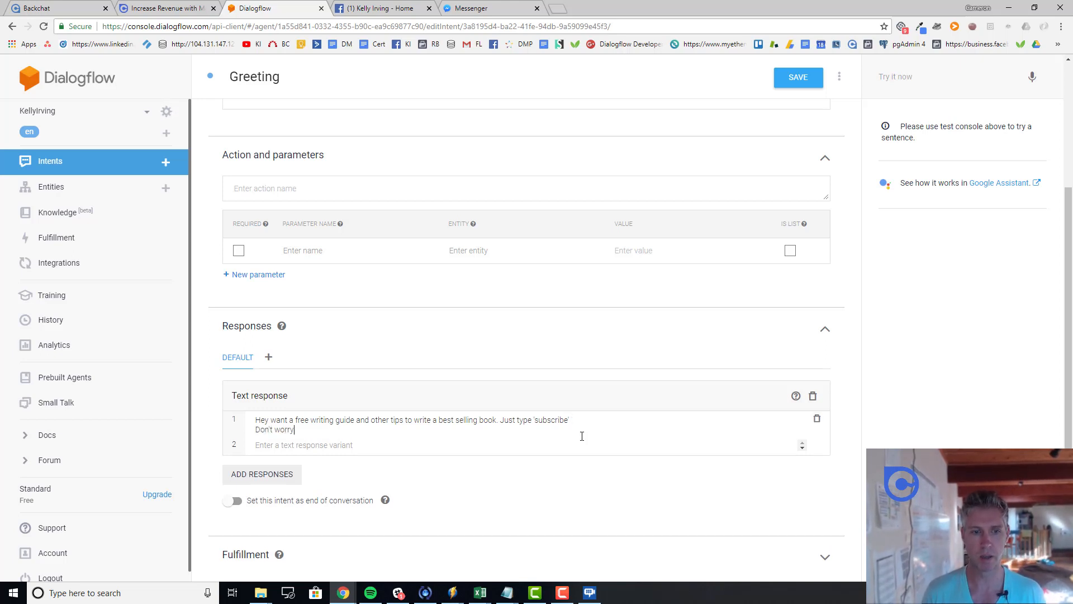
type(" you can unsubscribe anytime b")
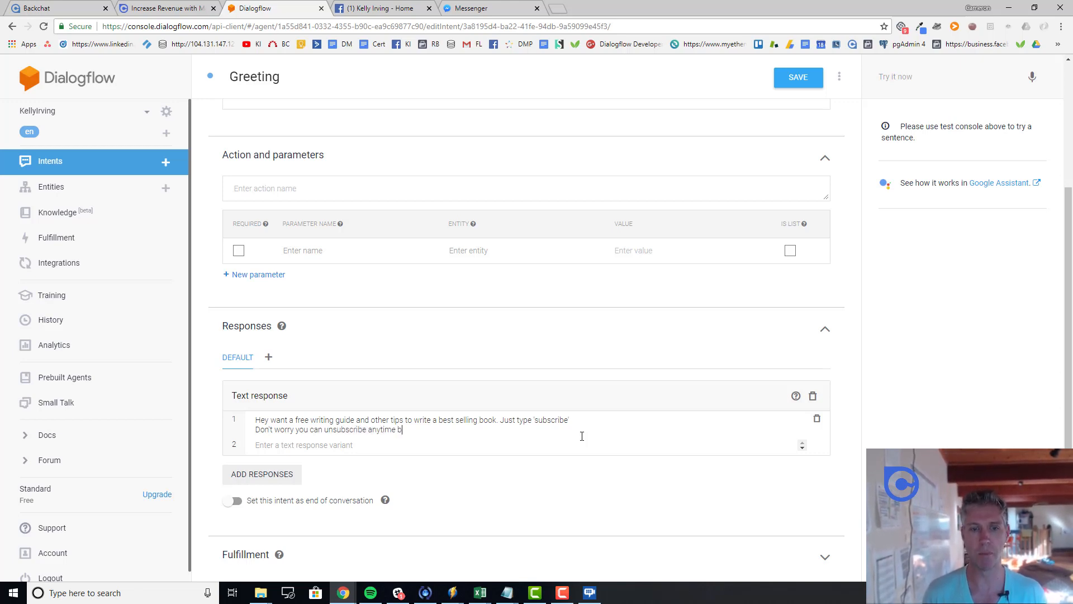
type("y typing 'stop'")
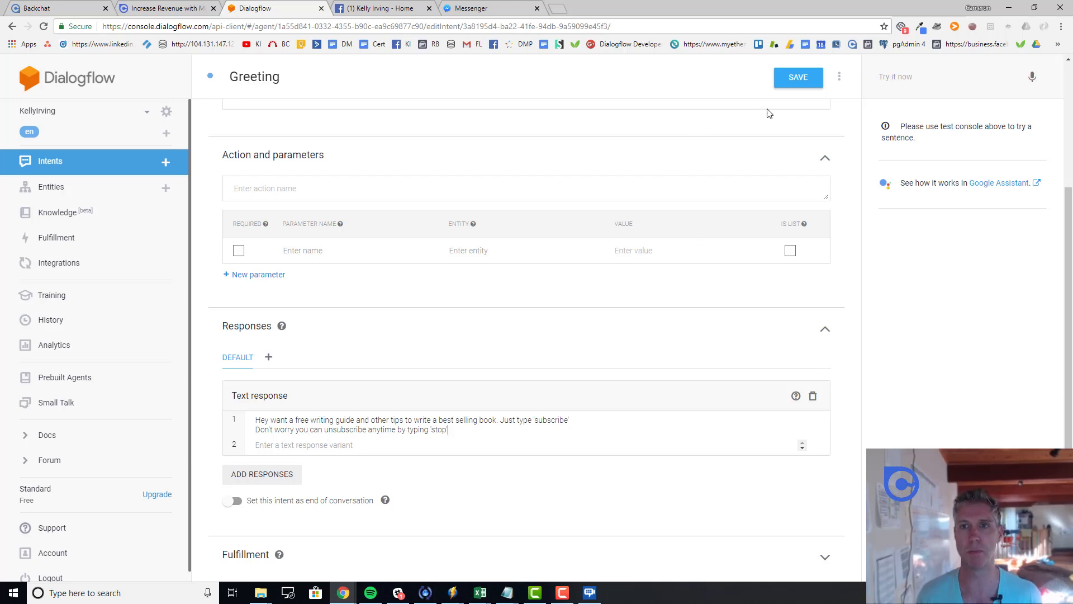
left_click(802, 81)
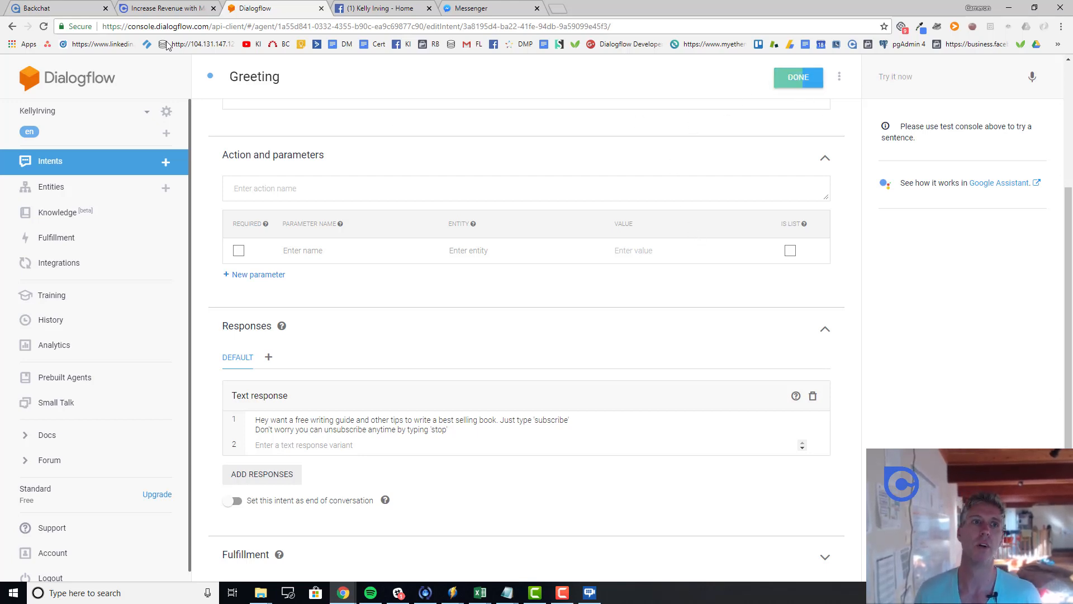
Step: Send 'Hi' and then the subscribe message to the bot in Messenger, then return to Backchat
left_click(69, 16)
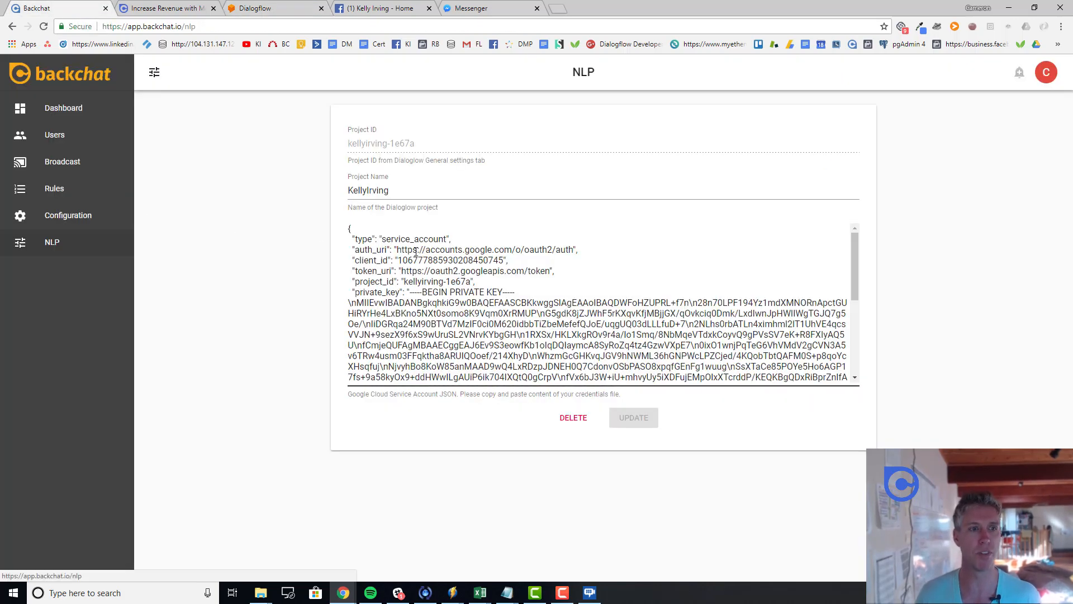
left_click(475, 8)
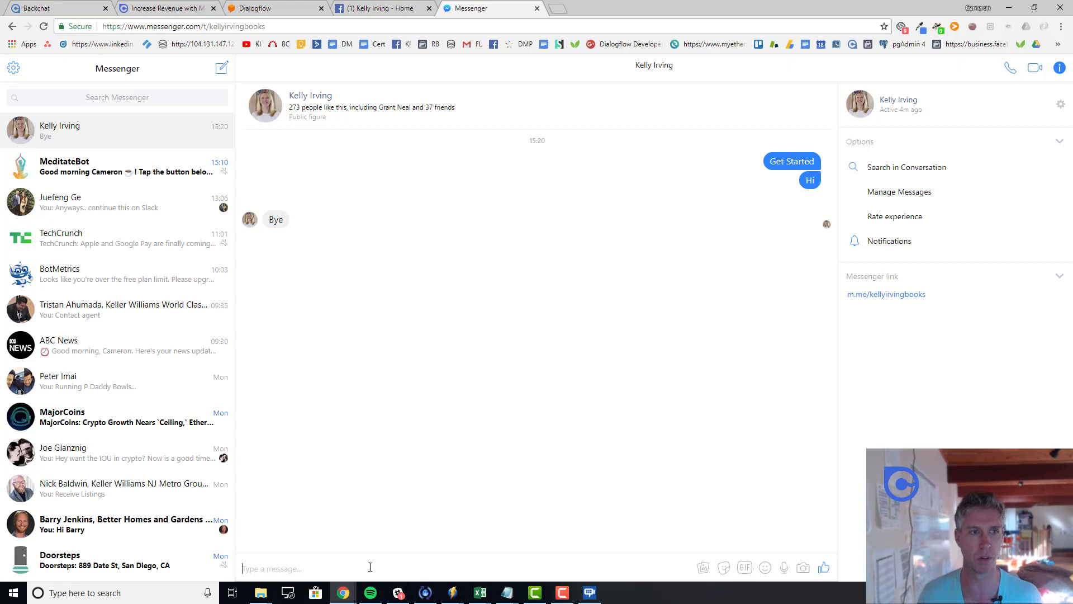
type("Hi")
key("Return")
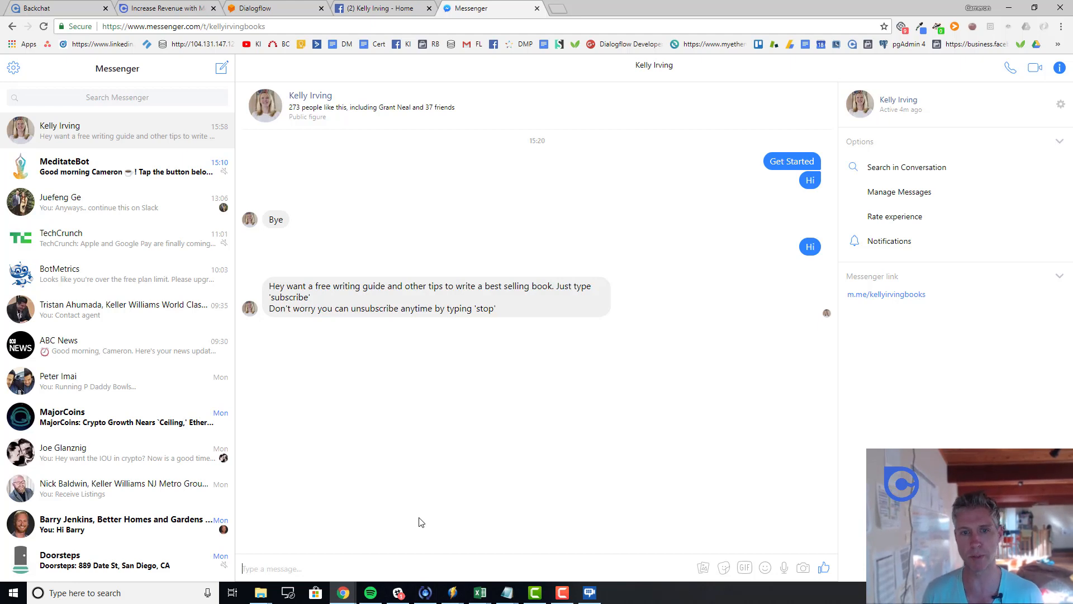
type("subscribe")
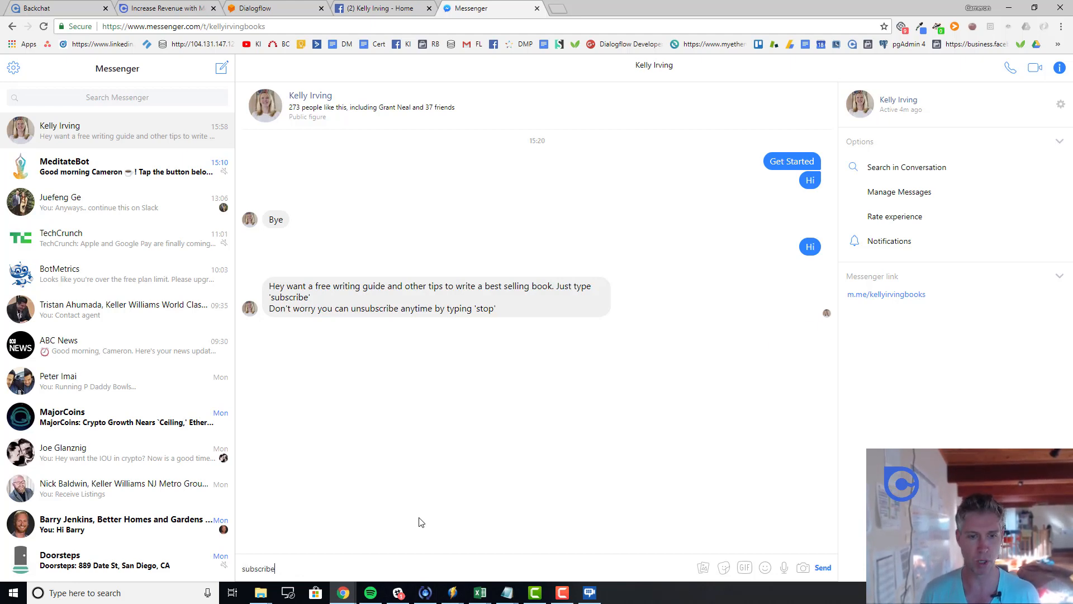
key("Return")
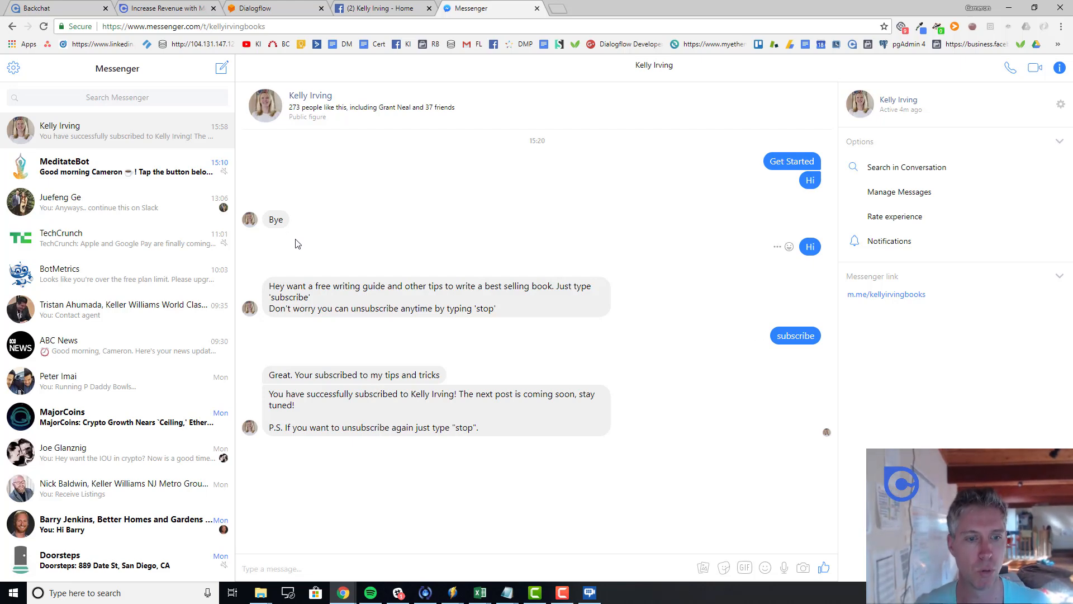
left_click(59, 10)
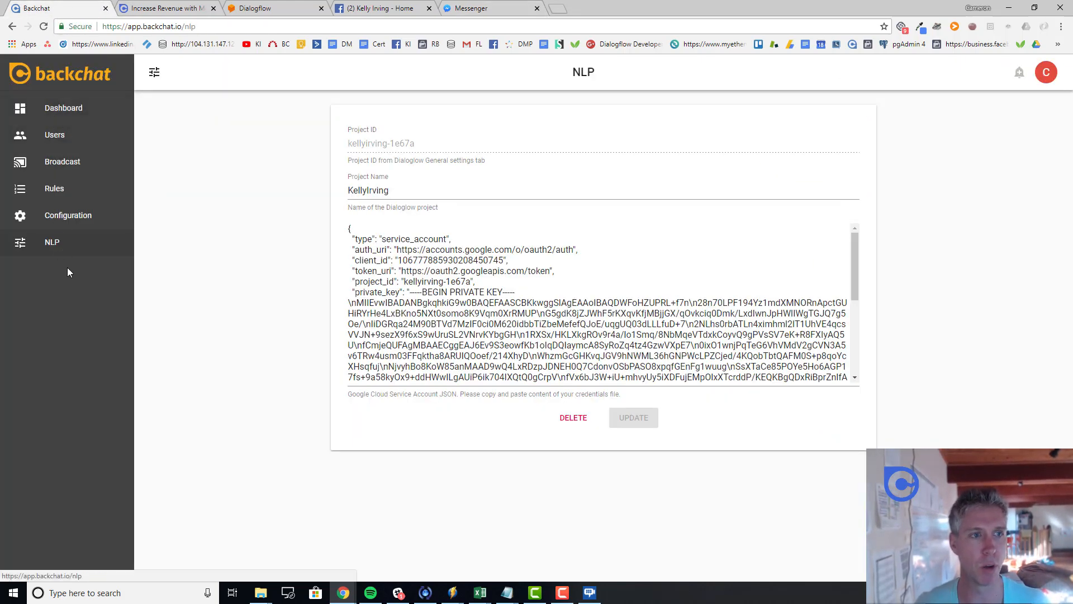
Step: Delete the Subscribe and Unsubscribe rules, then reload the Rules page to confirm it is empty
left_click(56, 196)
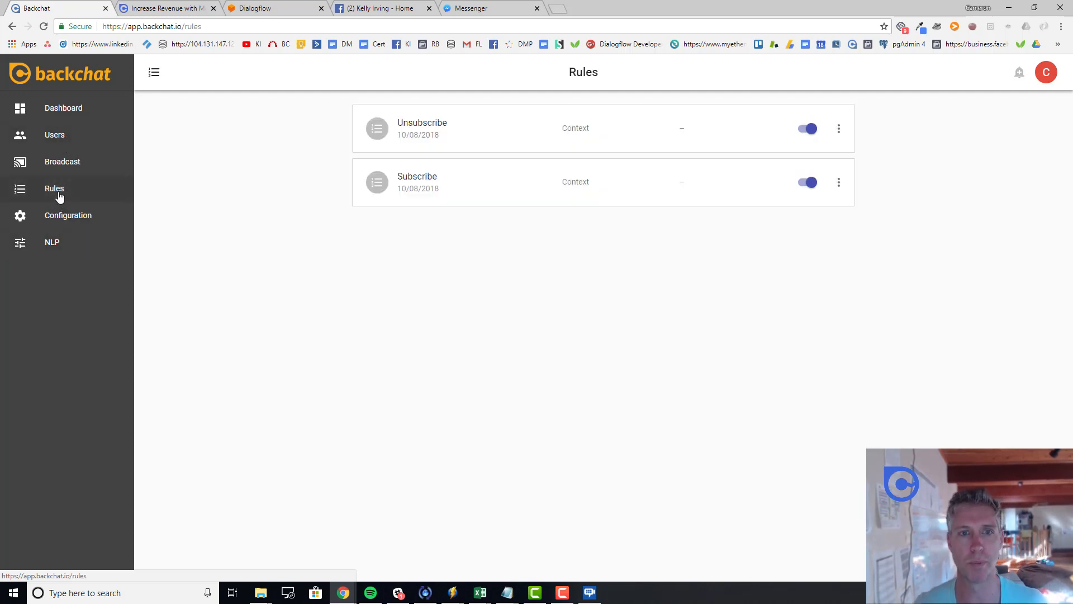
left_click(838, 184)
left_click(855, 209)
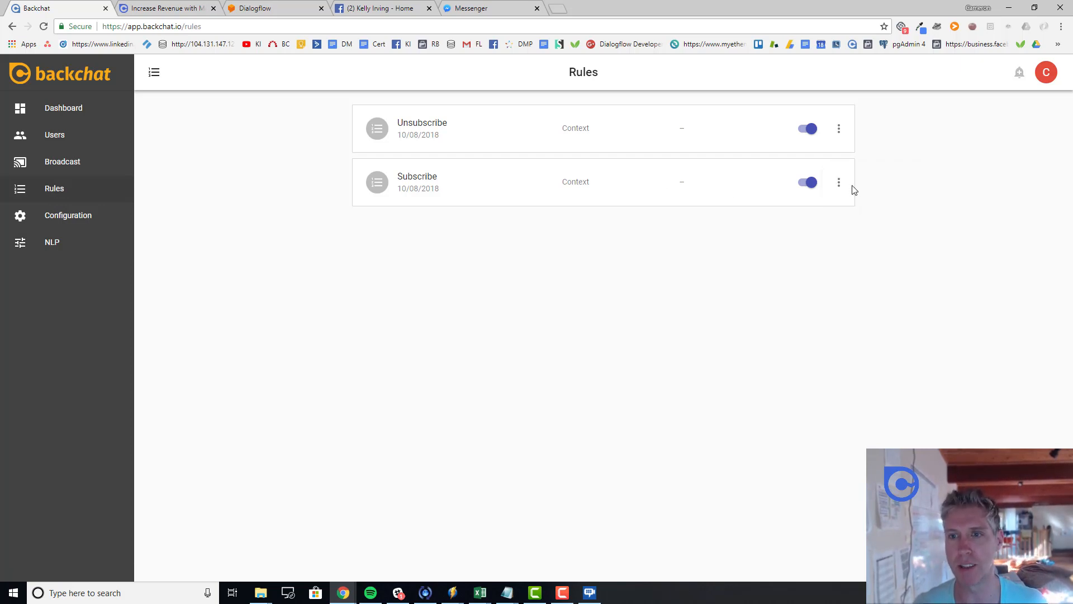
left_click(841, 131)
left_click(854, 162)
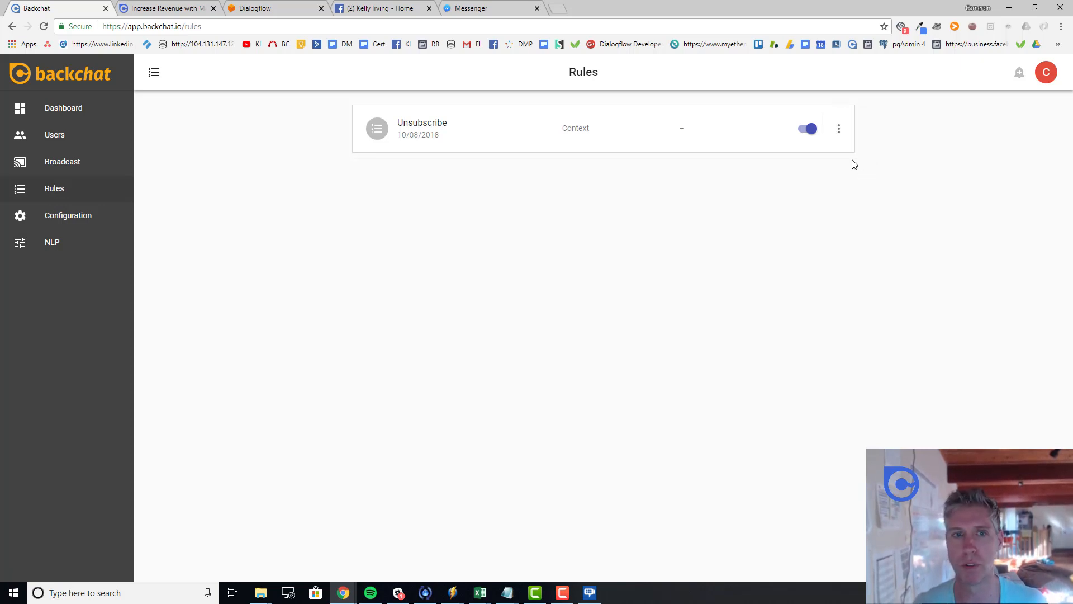
left_click(72, 109)
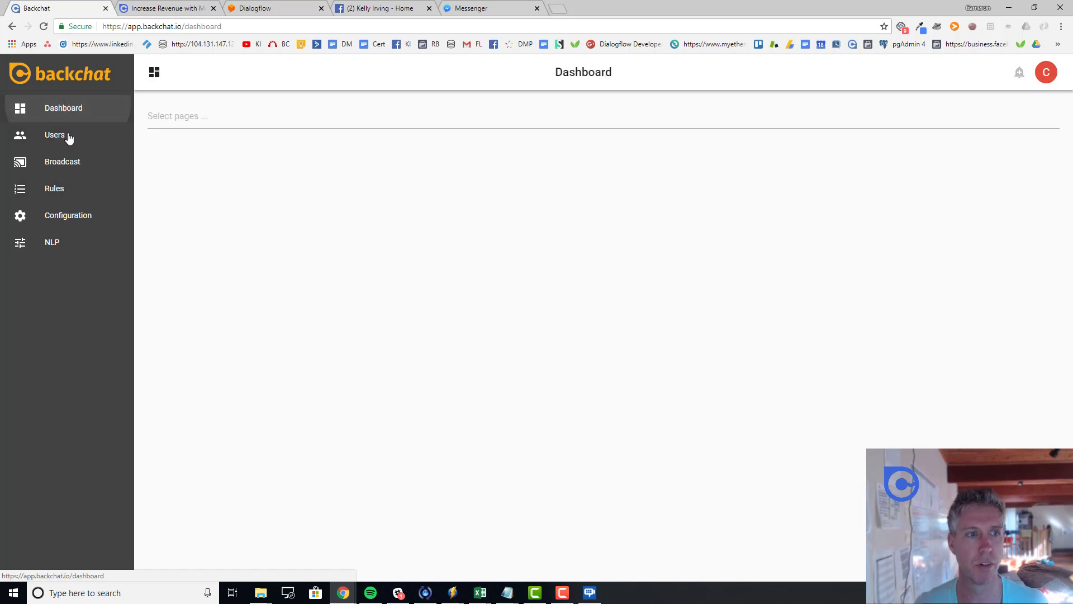
left_click(64, 191)
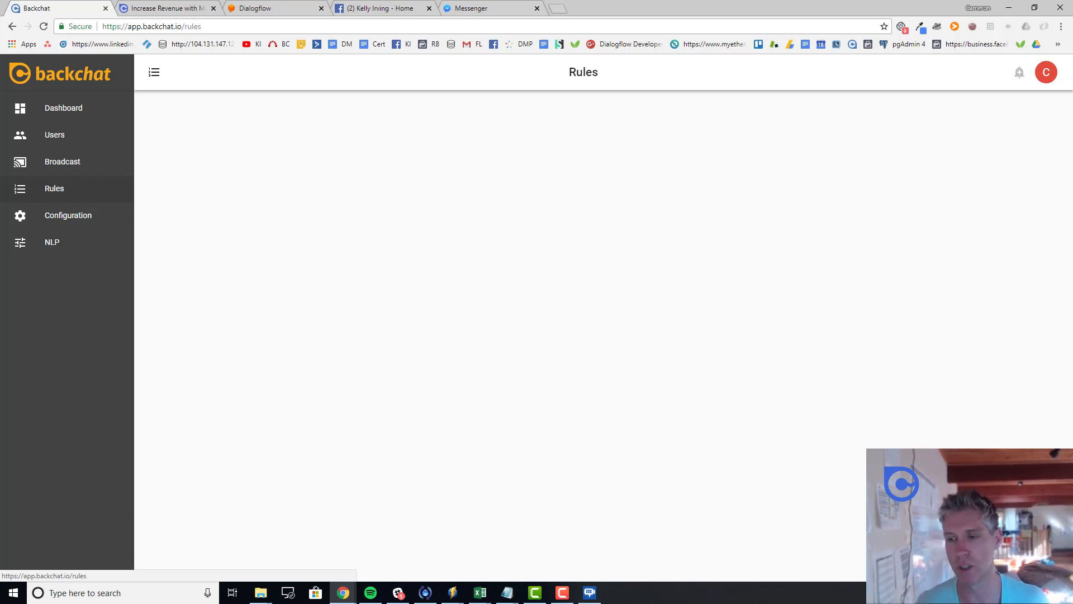
Step: Create a rule named Subscribe with a Context trigger that fires when the message contains 'sub'
left_click(1043, 551)
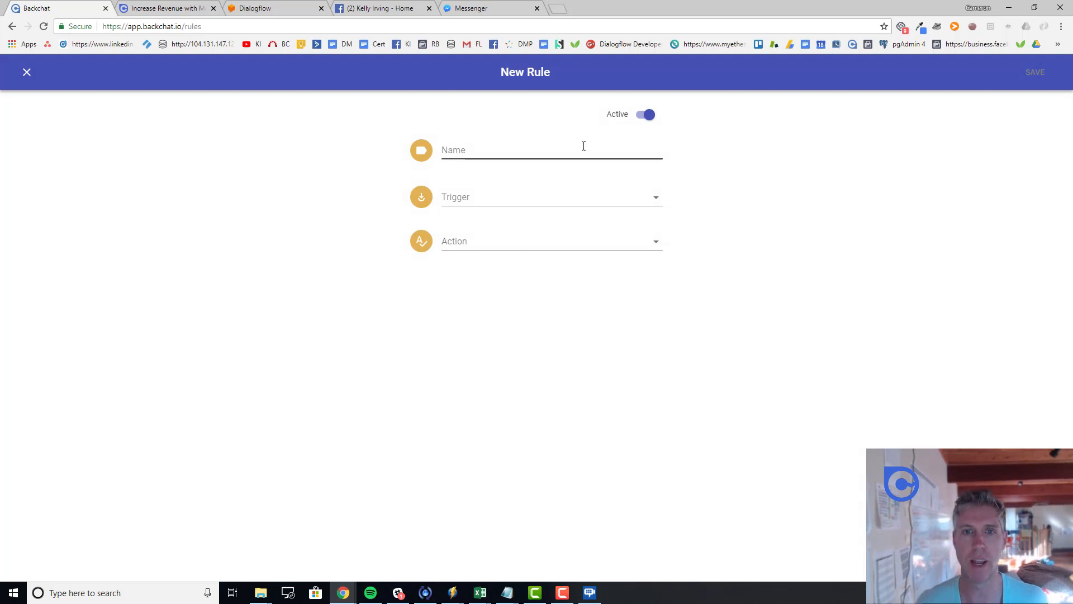
left_click(530, 150)
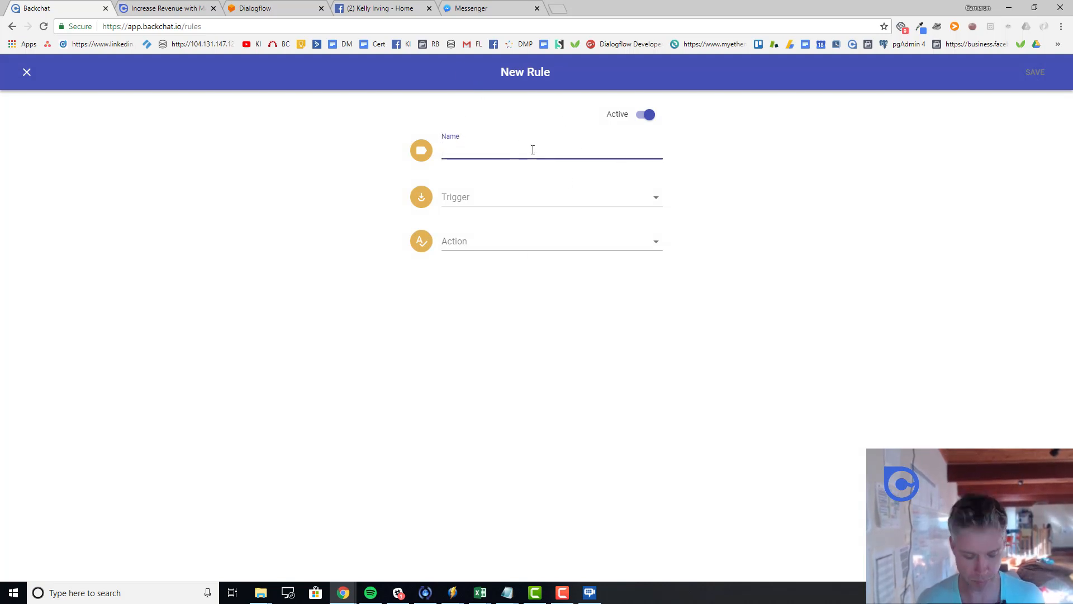
type("Subscribe")
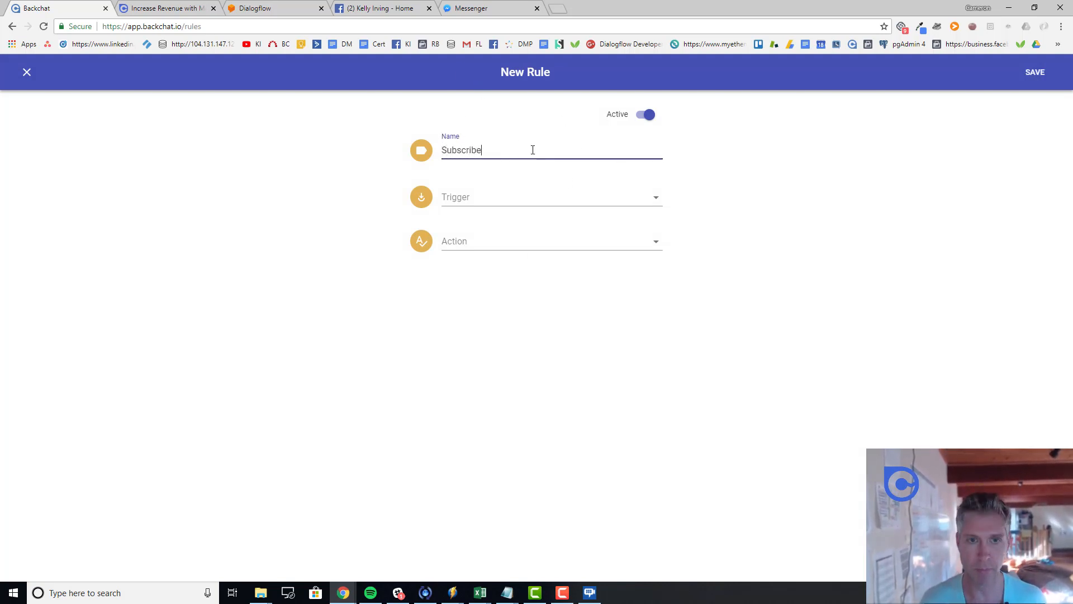
left_click(491, 199)
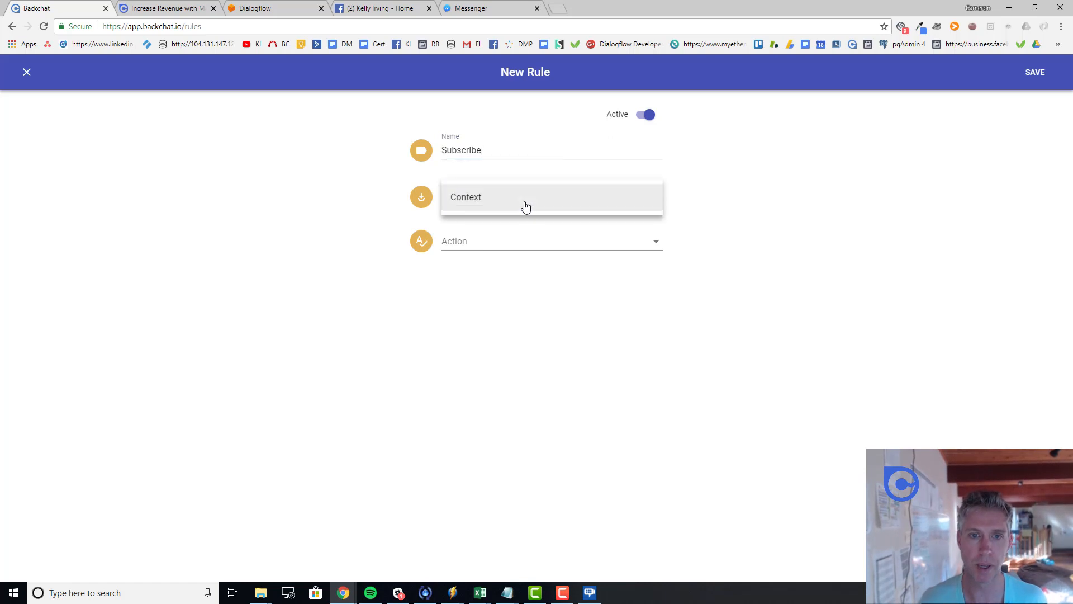
left_click(526, 207)
left_click(537, 240)
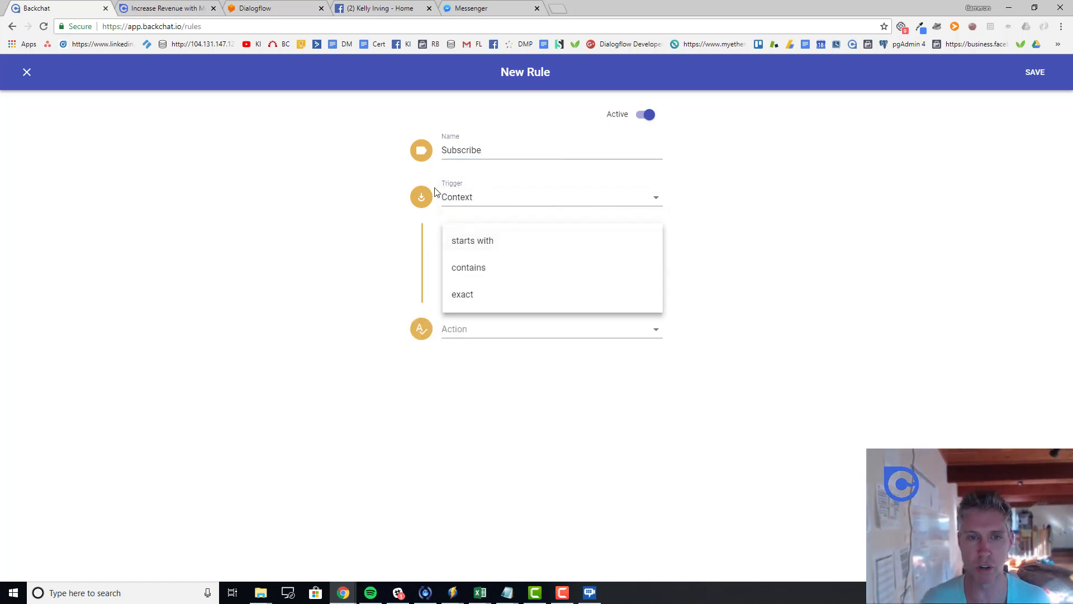
left_click(487, 270)
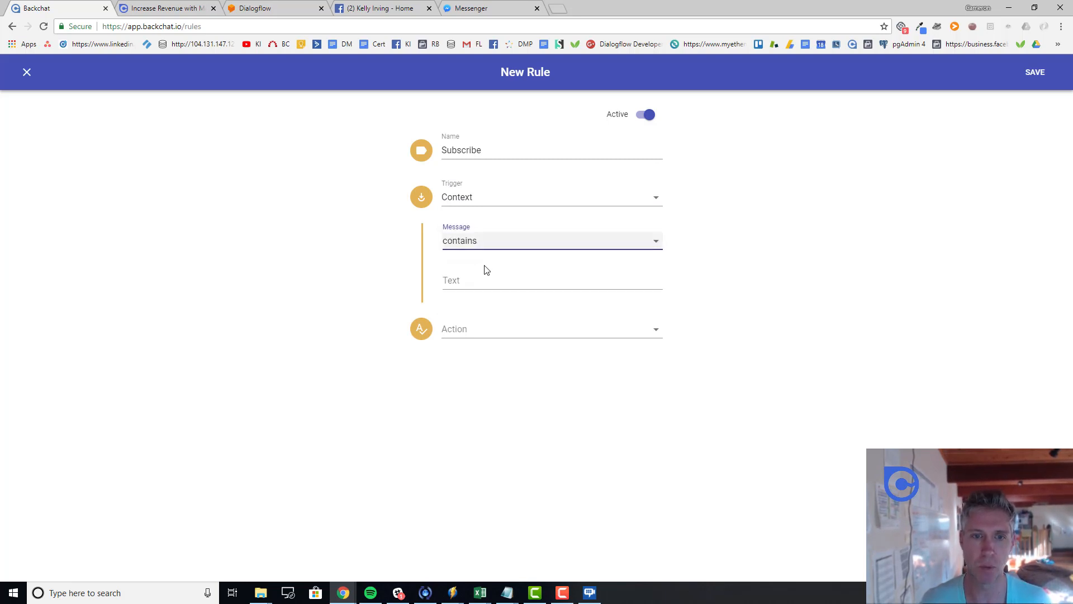
left_click(483, 277)
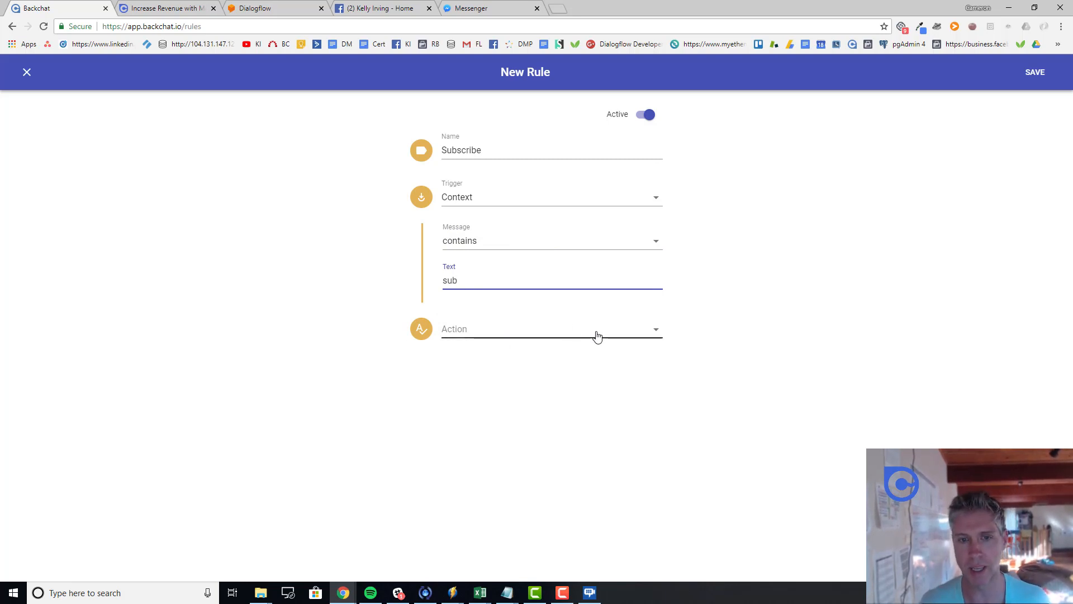
left_click(656, 333)
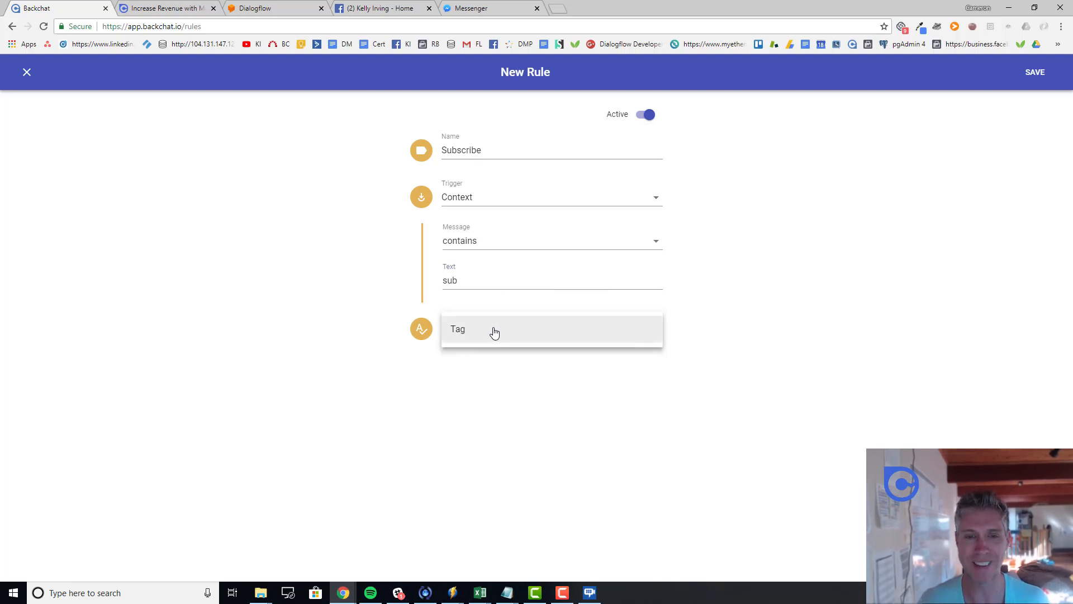
Step: Make the Subscribe rule's action add a tag, and enter 'Subscribed' in the tag picker
left_click(494, 332)
left_click(484, 377)
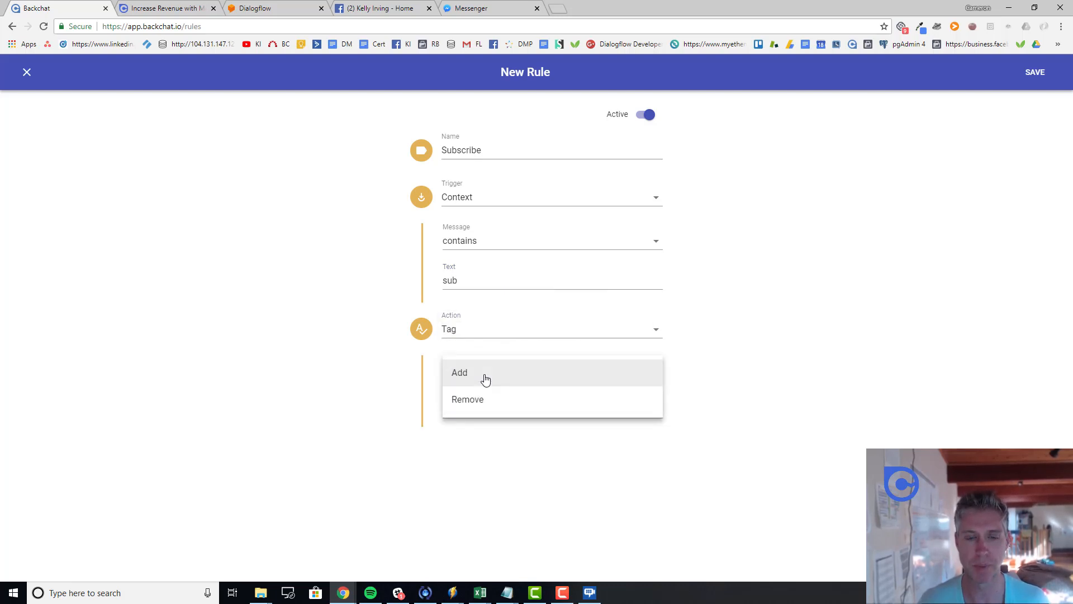
left_click(485, 379)
left_click(484, 409)
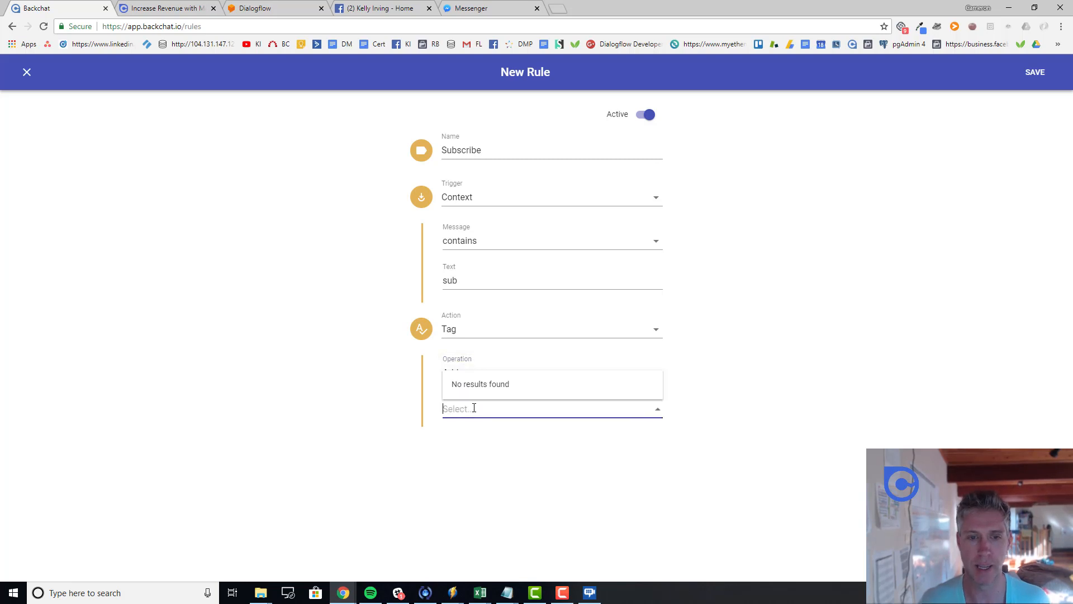
type("S")
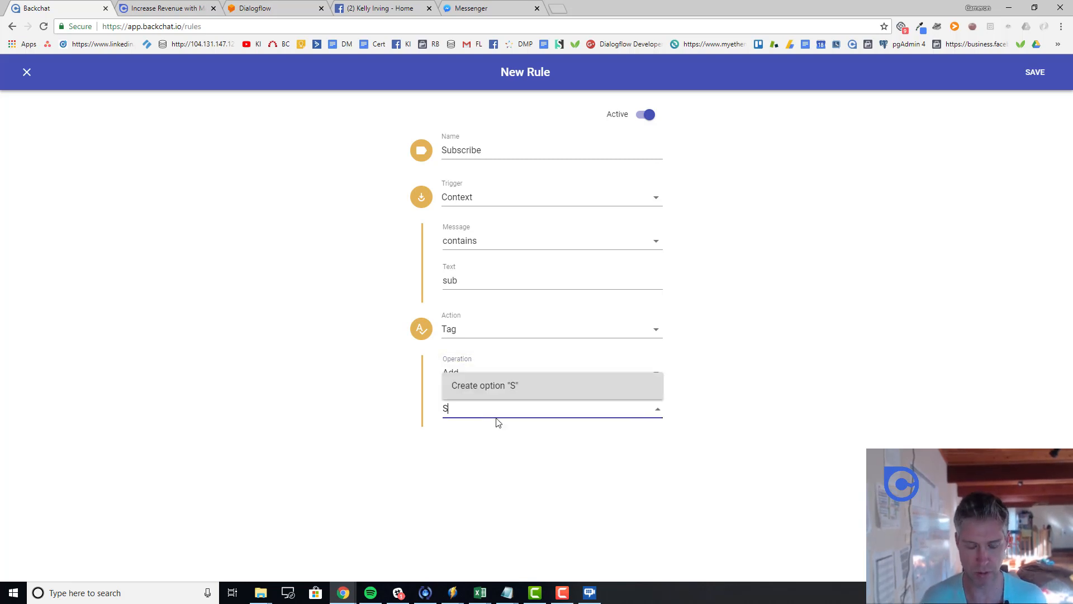
type("ubscribed")
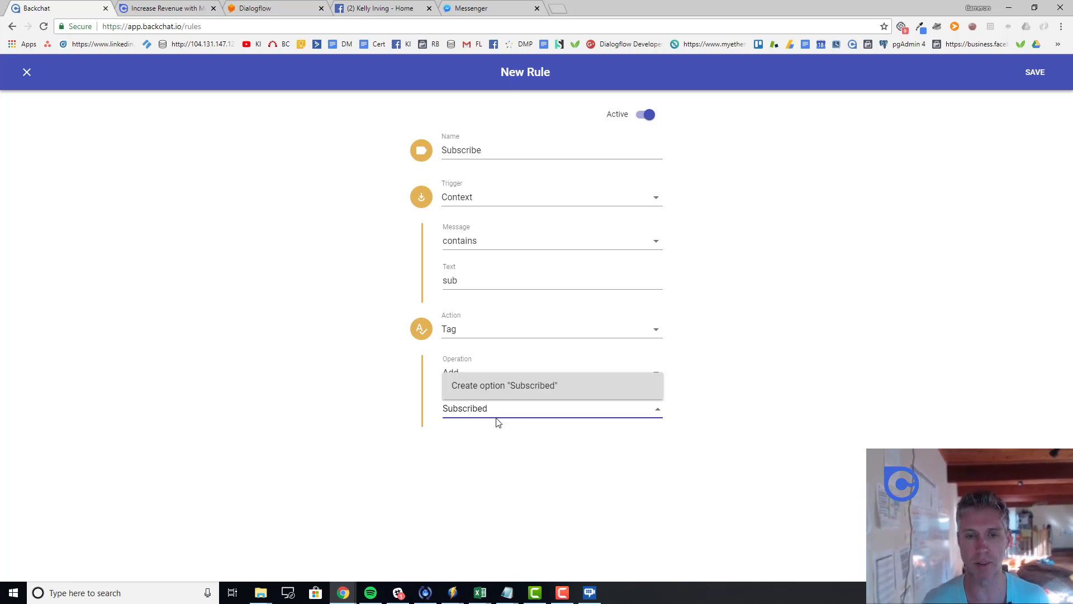
left_click(491, 386)
Step: Discard the new-tag entry, select the existing Subscribed tag, and save the rule
left_click(527, 411)
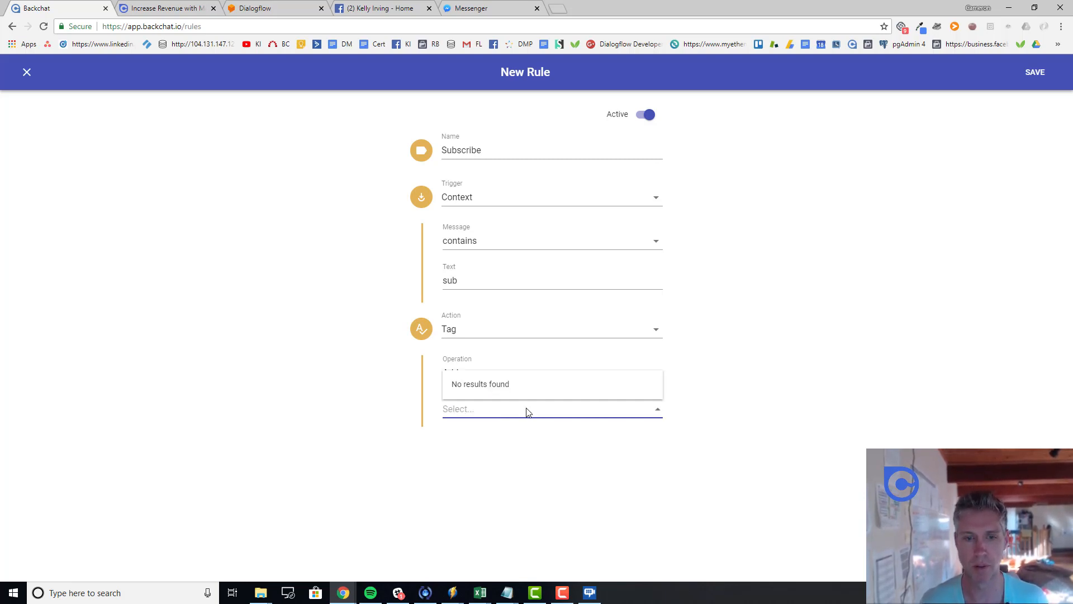
type("s")
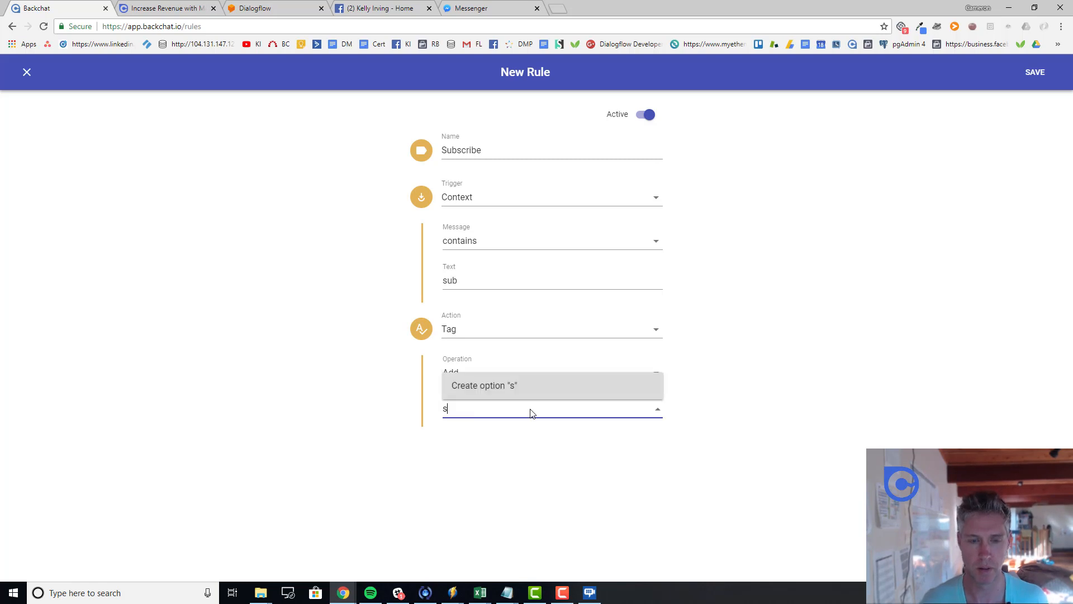
type("ub")
key("BackSpace")
key("BackSpace")
key("BackSpace")
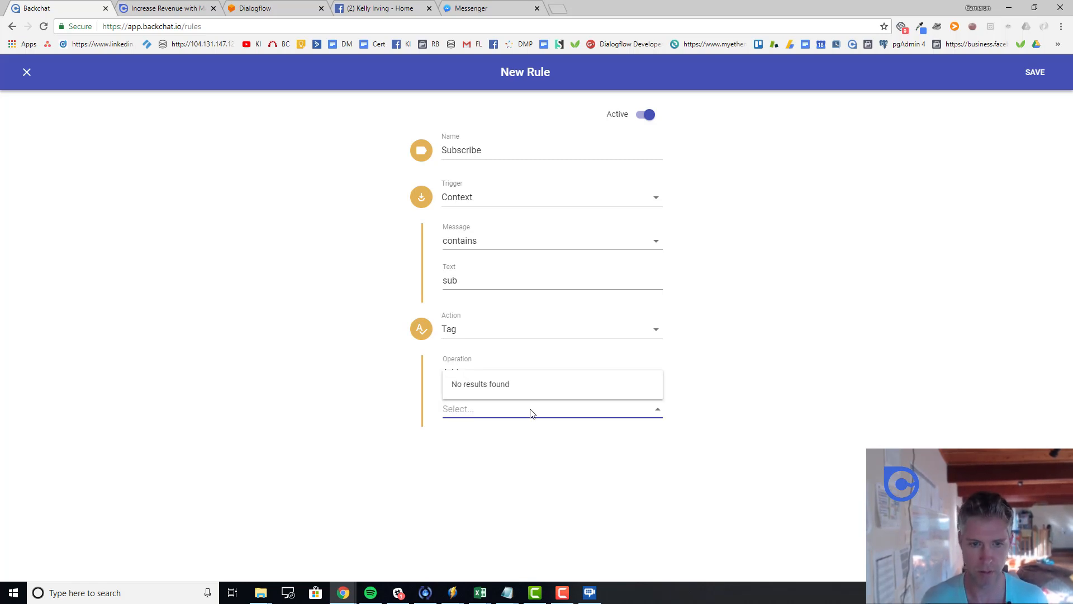
type("Subscribed")
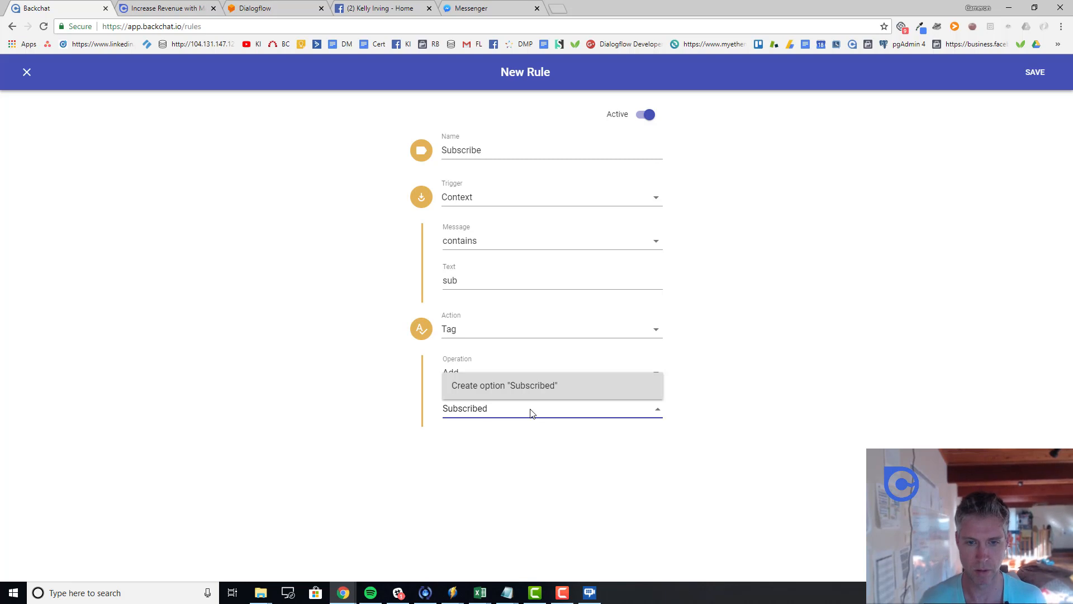
key("Return")
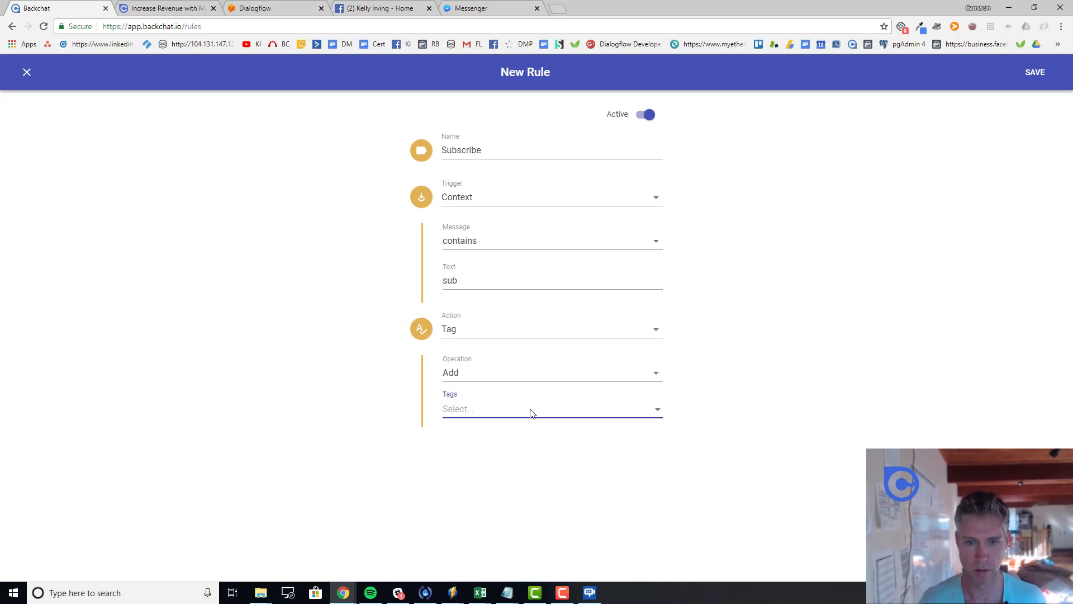
left_click(531, 413)
left_click(529, 390)
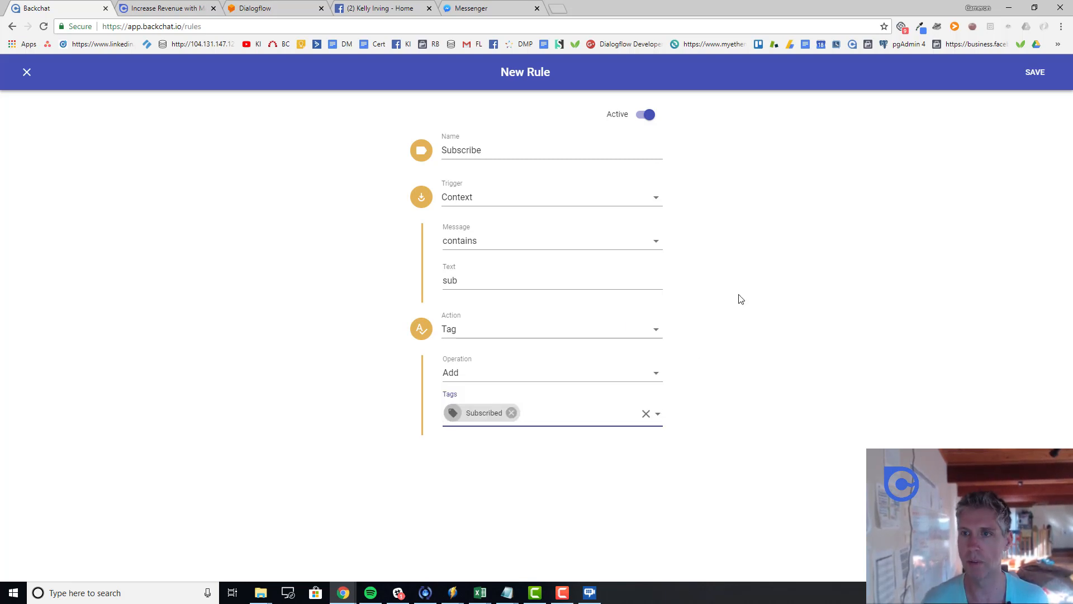
left_click(1027, 77)
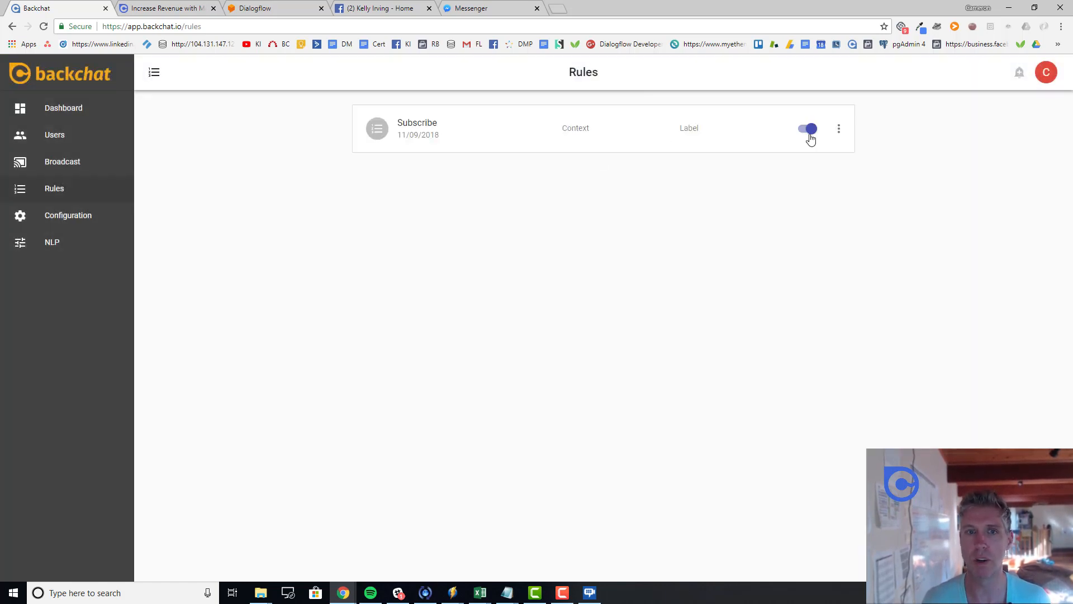
Step: Return to Backchat's Rules list to confirm the Subscribe rule is saved and active
left_click(51, 108)
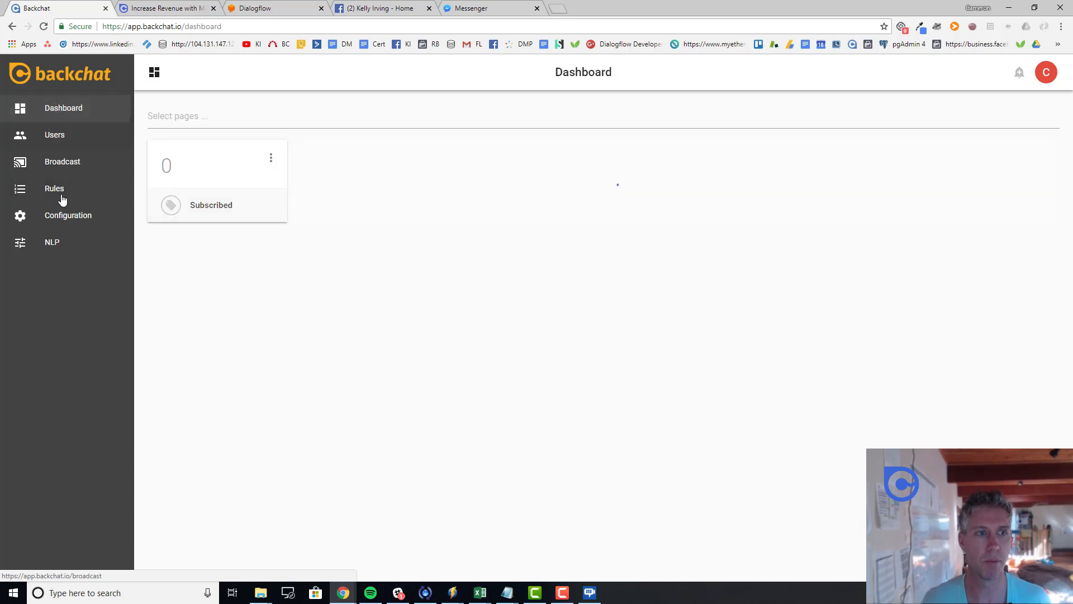
left_click(58, 188)
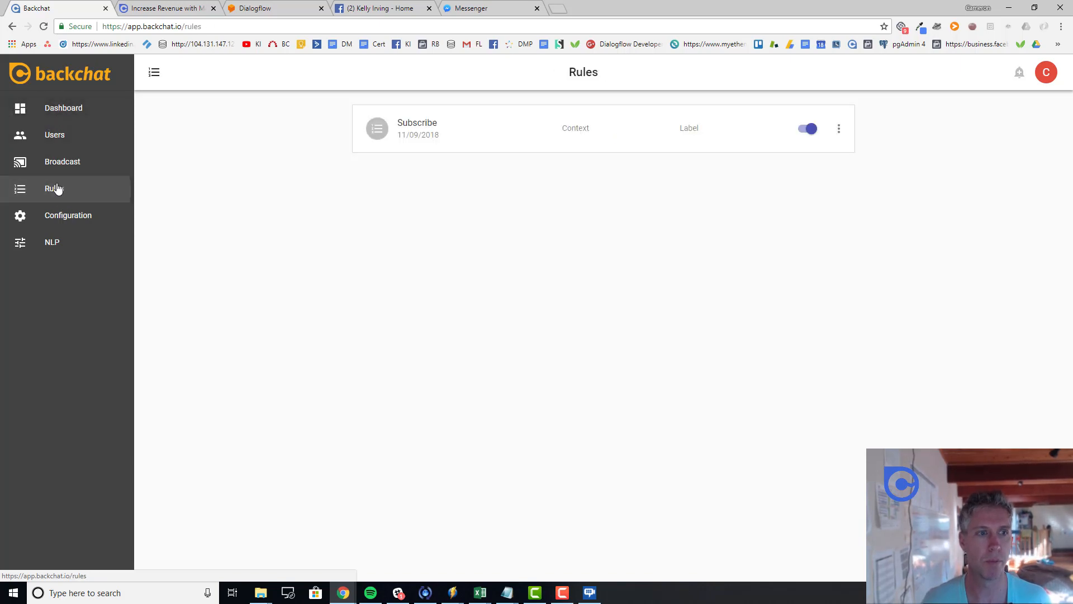
left_click(376, 10)
Step: In the Messenger bot conversation, send 'Hi', 'sub' and 'subscribe' as test messages
left_click(475, 9)
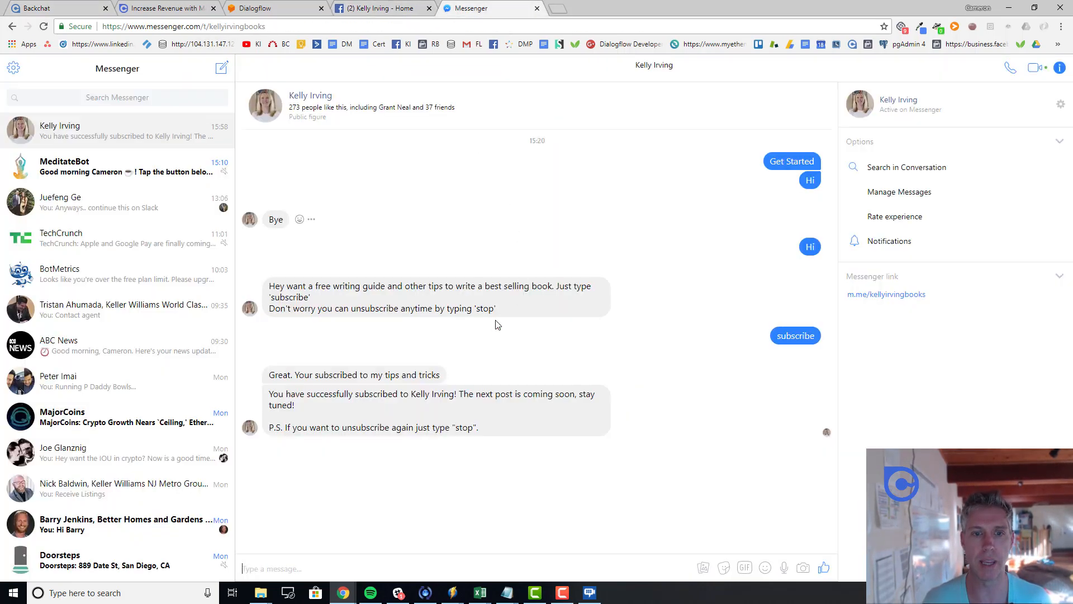
type("Hi")
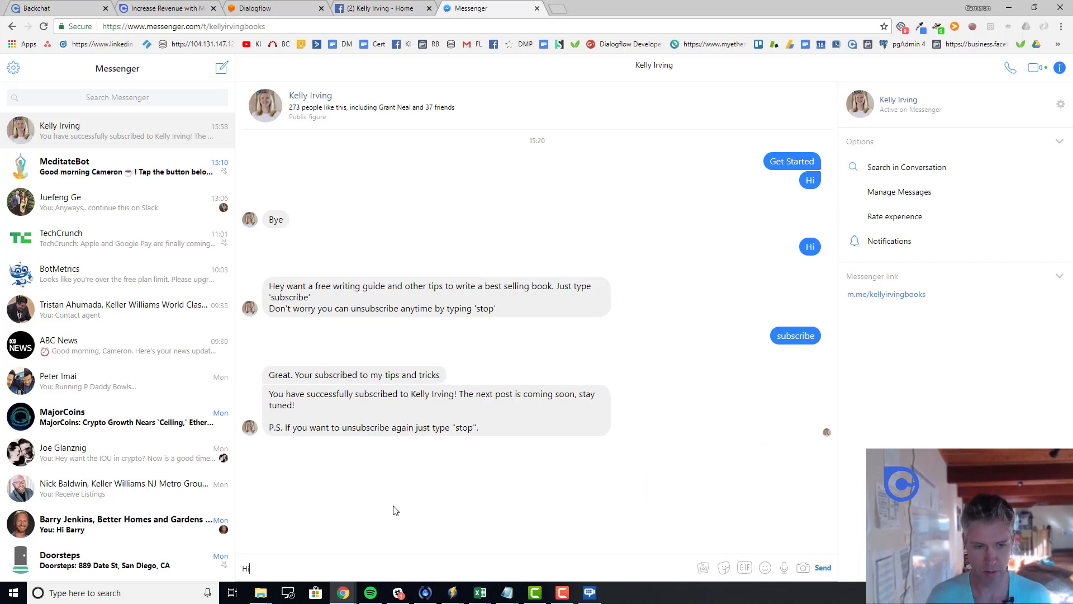
key("Return")
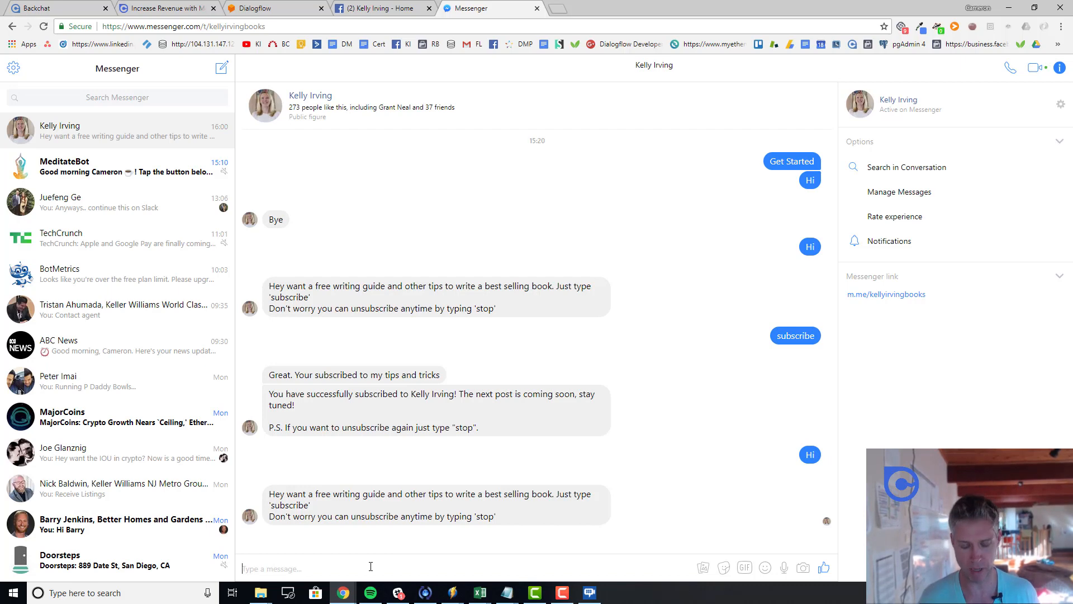
type("sub")
key("Return")
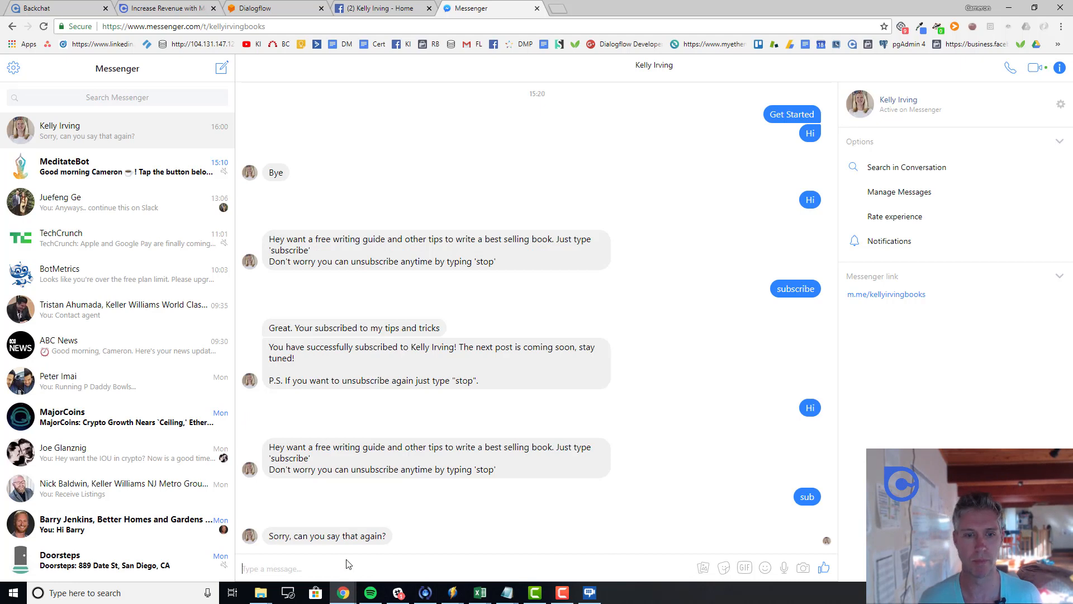
type("a")
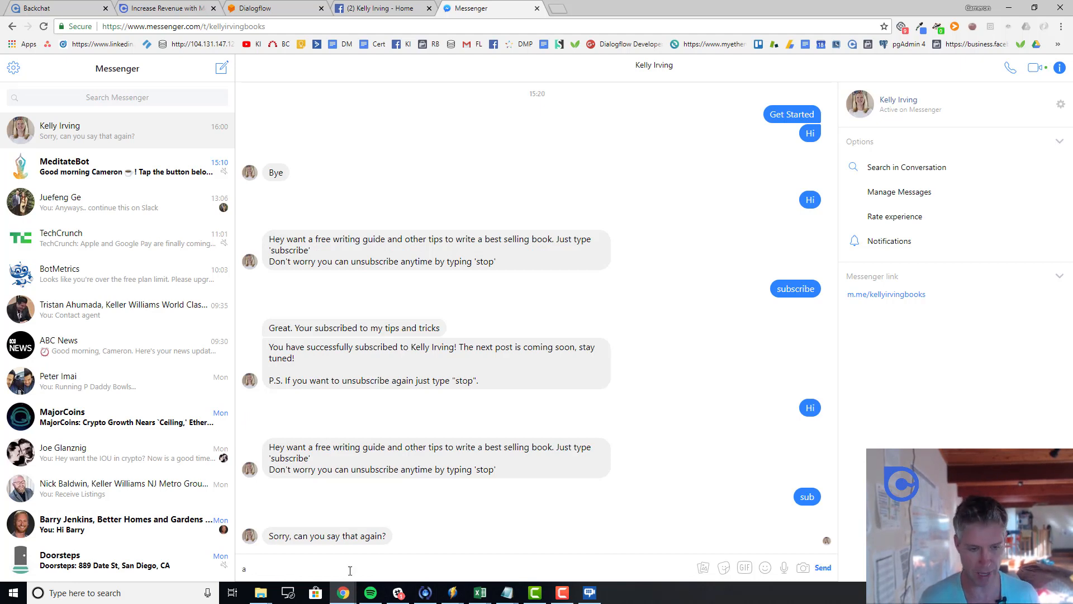
key("BackSpace")
type("subscribe")
key("Return")
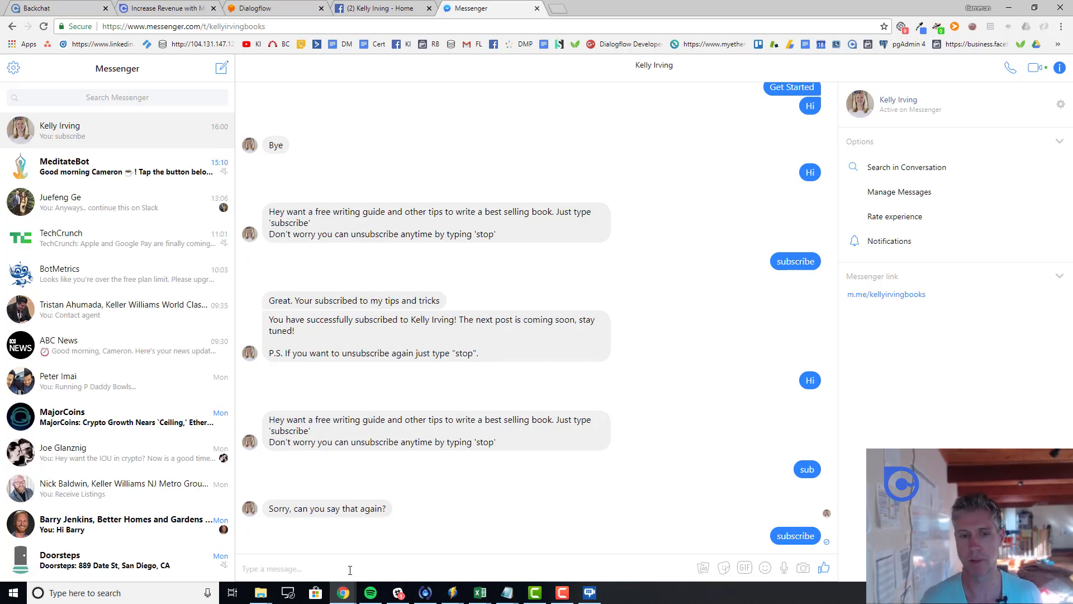
left_click(68, 10)
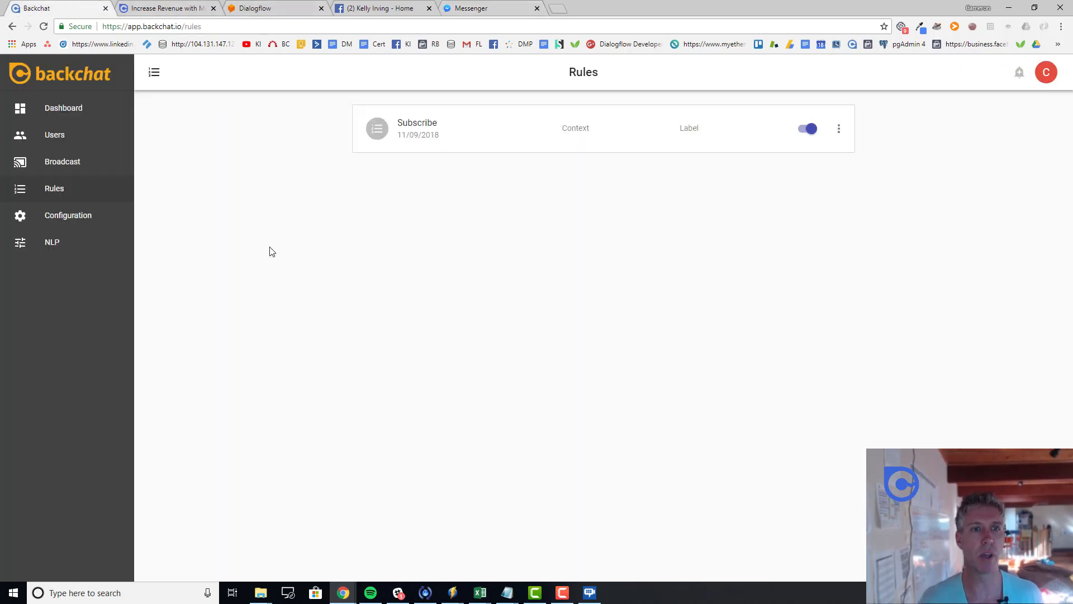
Step: Confirm the dashboard's Subscribed tag count is 1, then go to the Users list
left_click(57, 112)
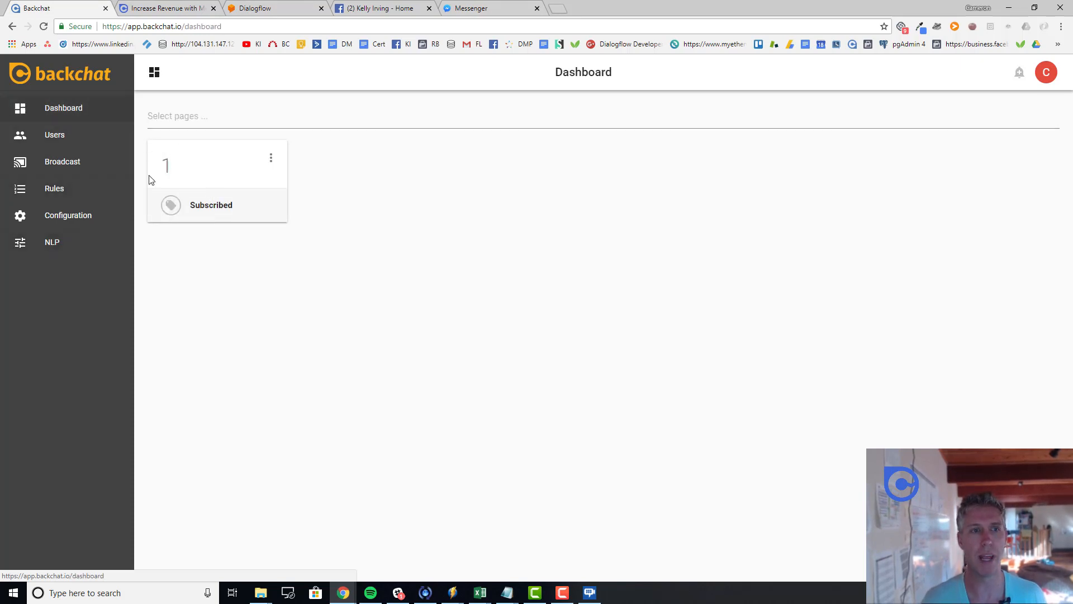
left_click_drag(171, 158, 159, 162)
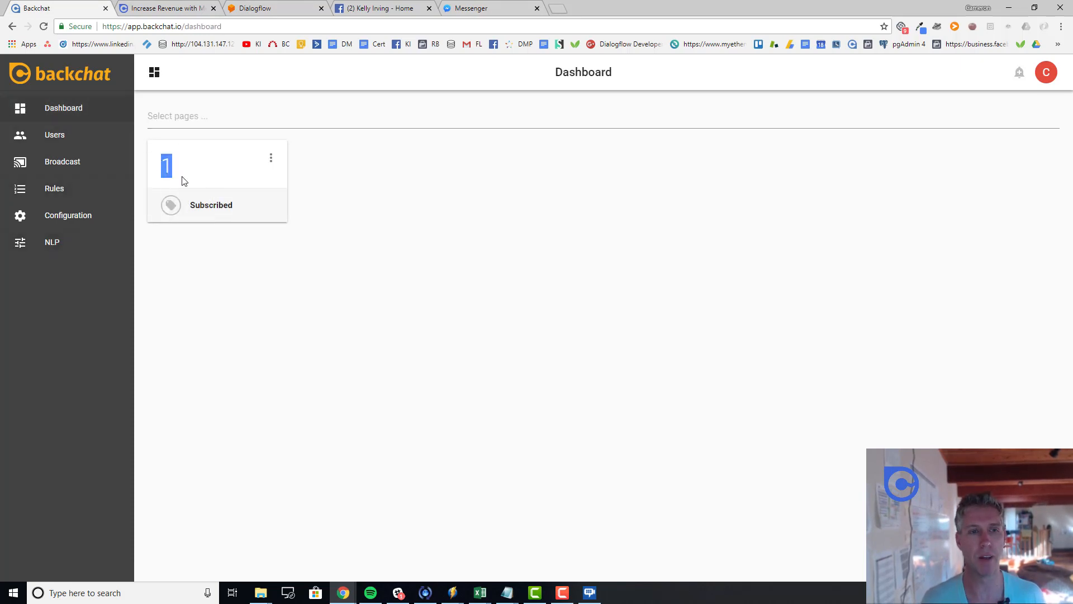
left_click(205, 183)
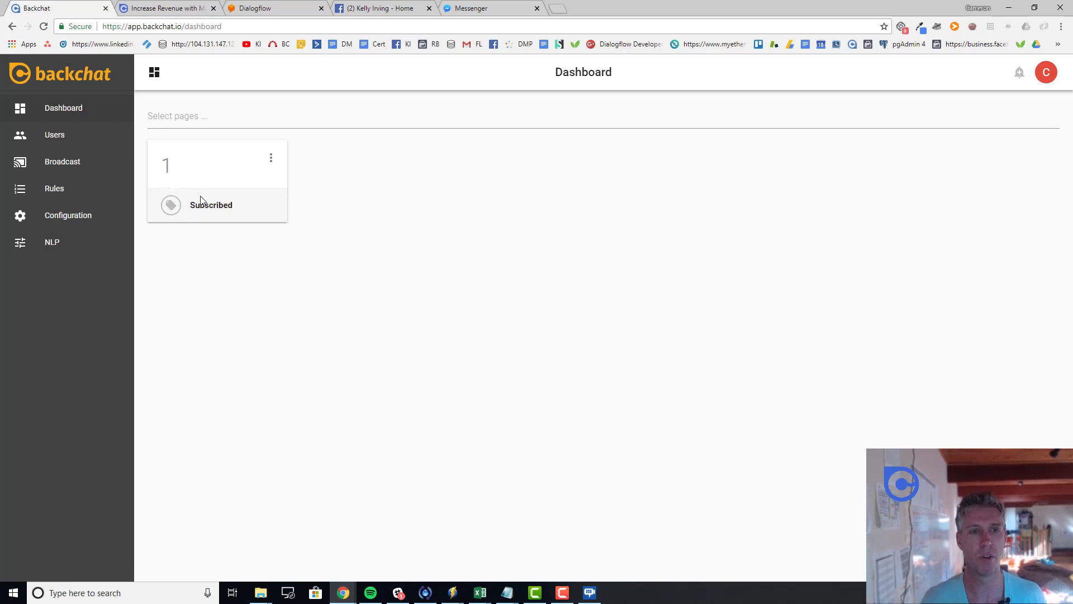
left_click_drag(168, 155, 160, 157)
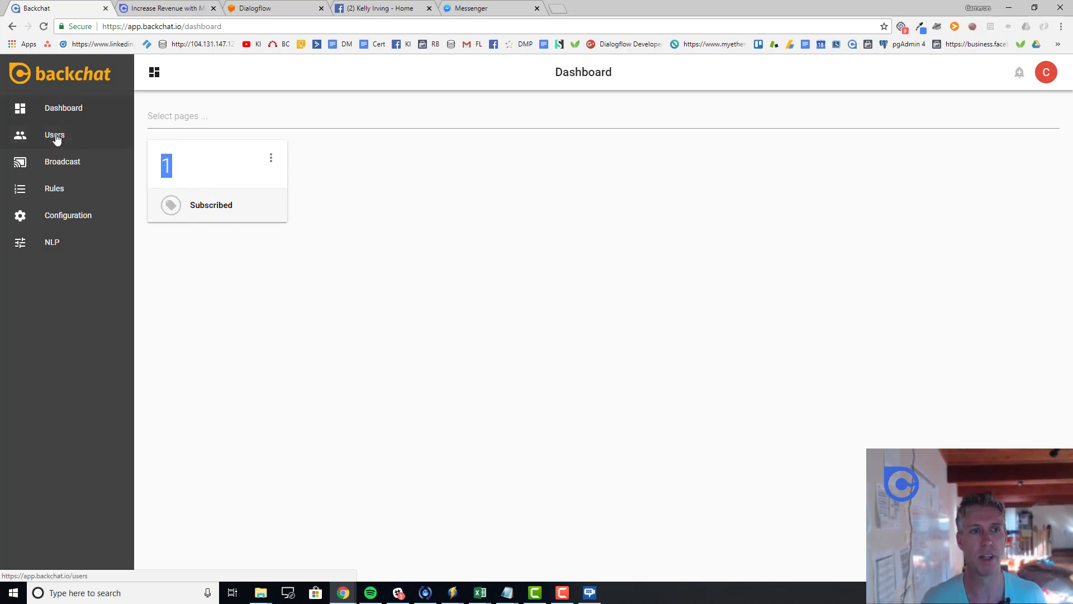
left_click(70, 145)
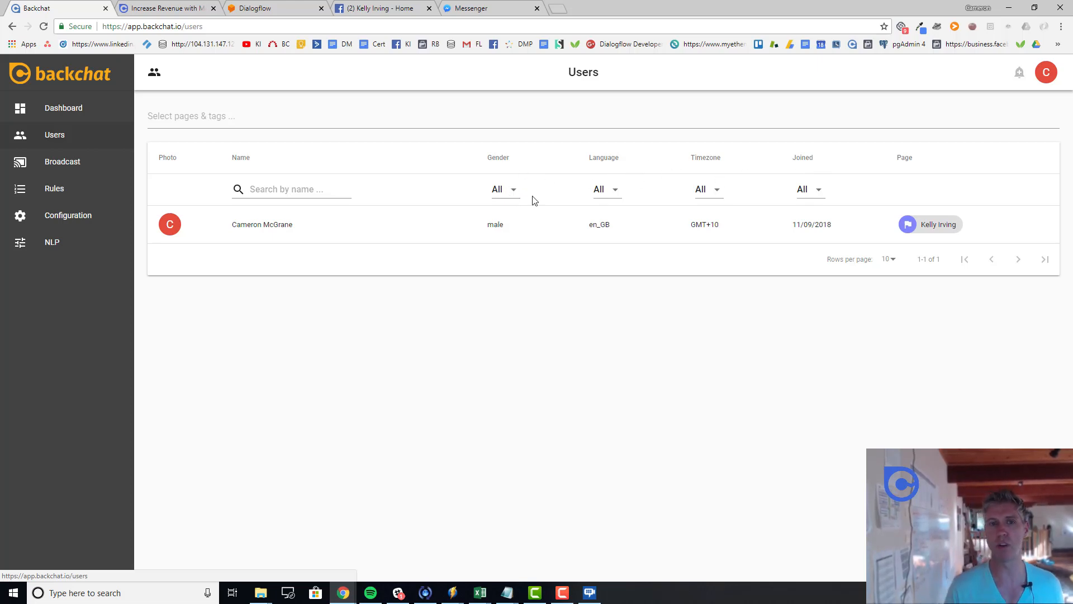
left_click(264, 223)
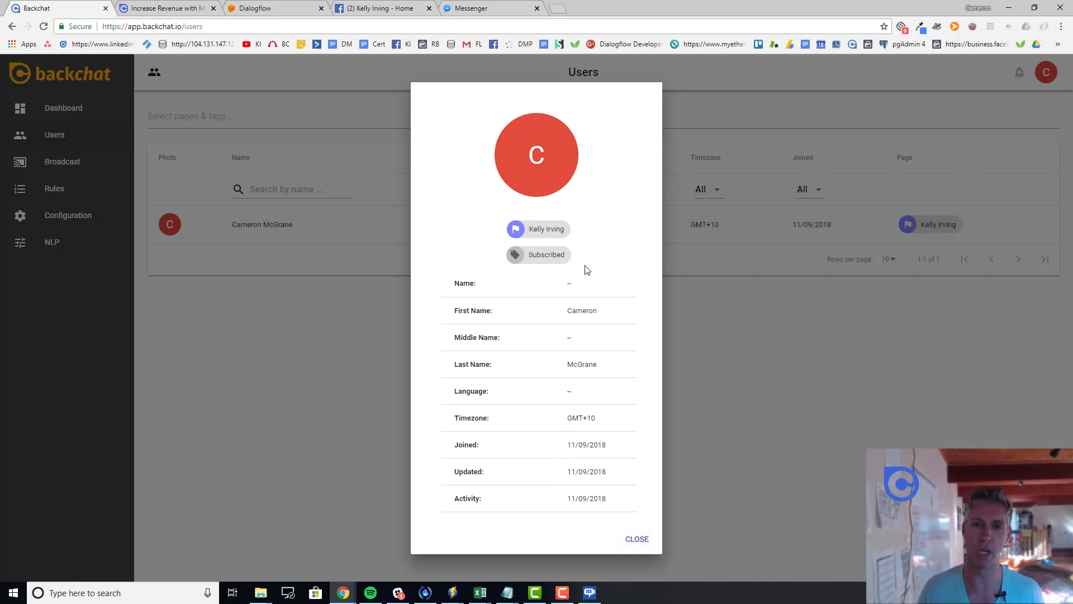
left_click(639, 538)
left_click(232, 123)
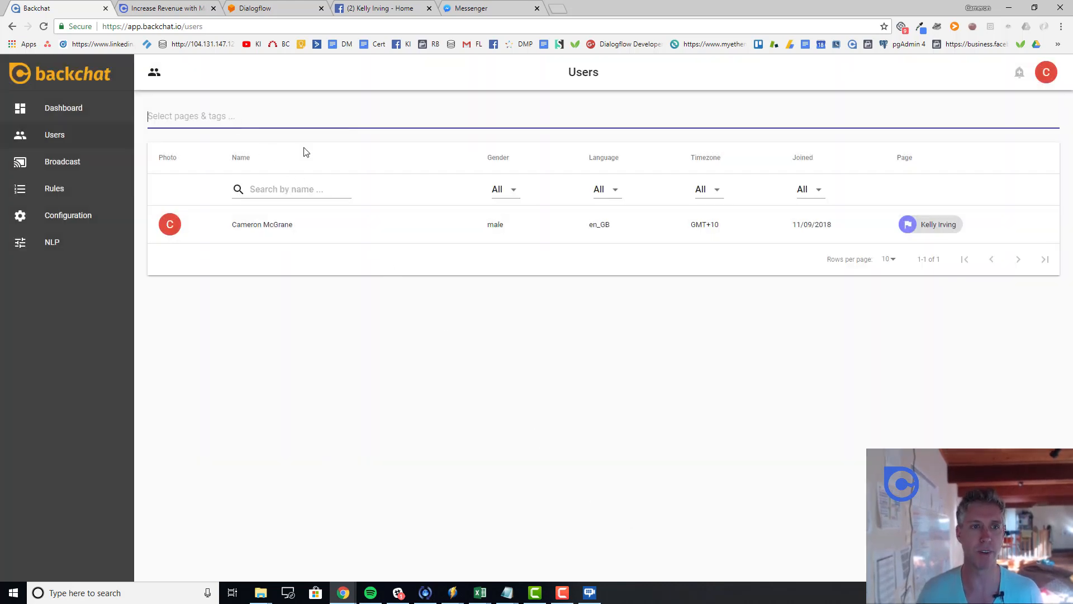
Step: Search the pages & tags filter for 'subsc' and choose the Subscribed tag suggestion
type("subsrc")
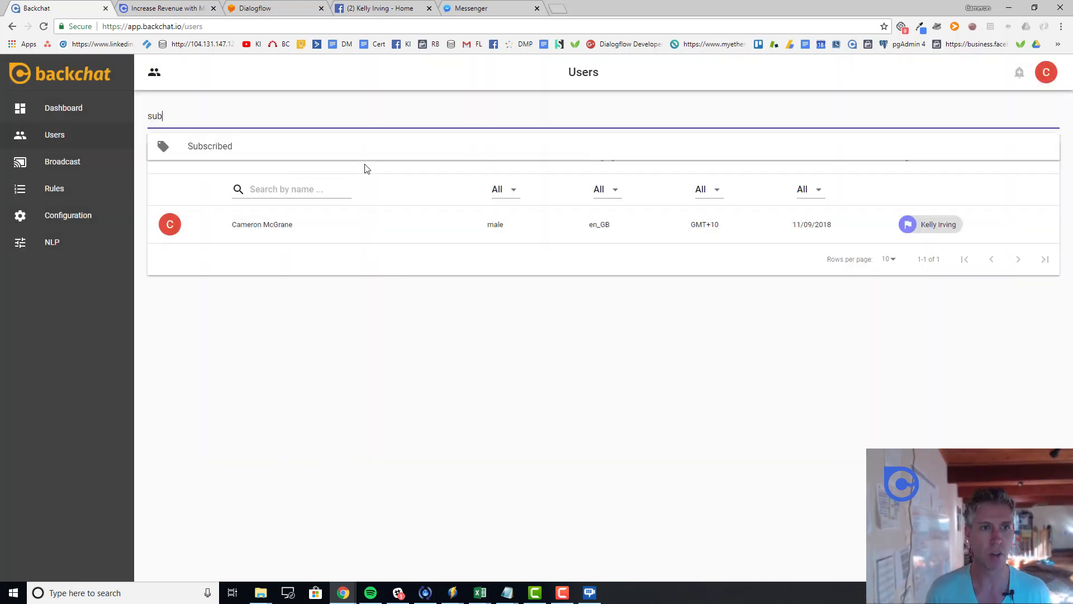
key("BackSpace")
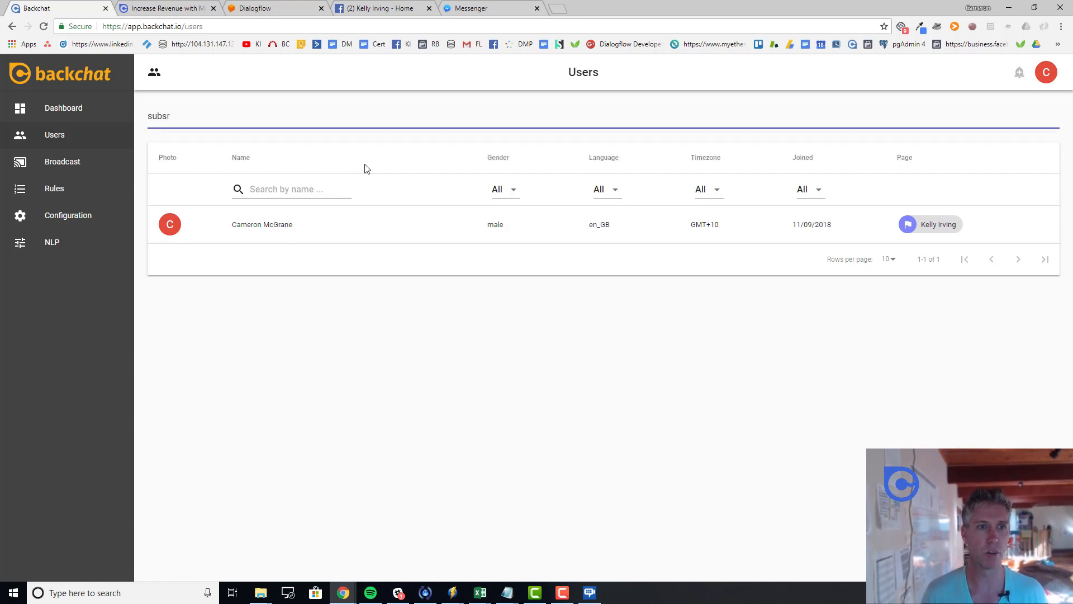
key("BackSpace")
type("c")
left_click(281, 149)
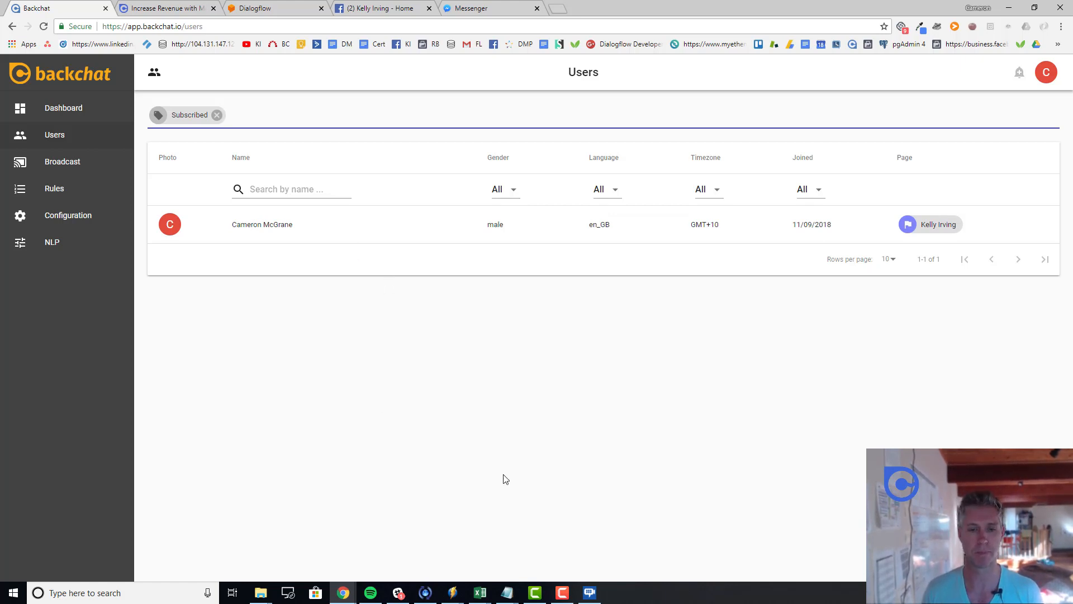
left_click(566, 596)
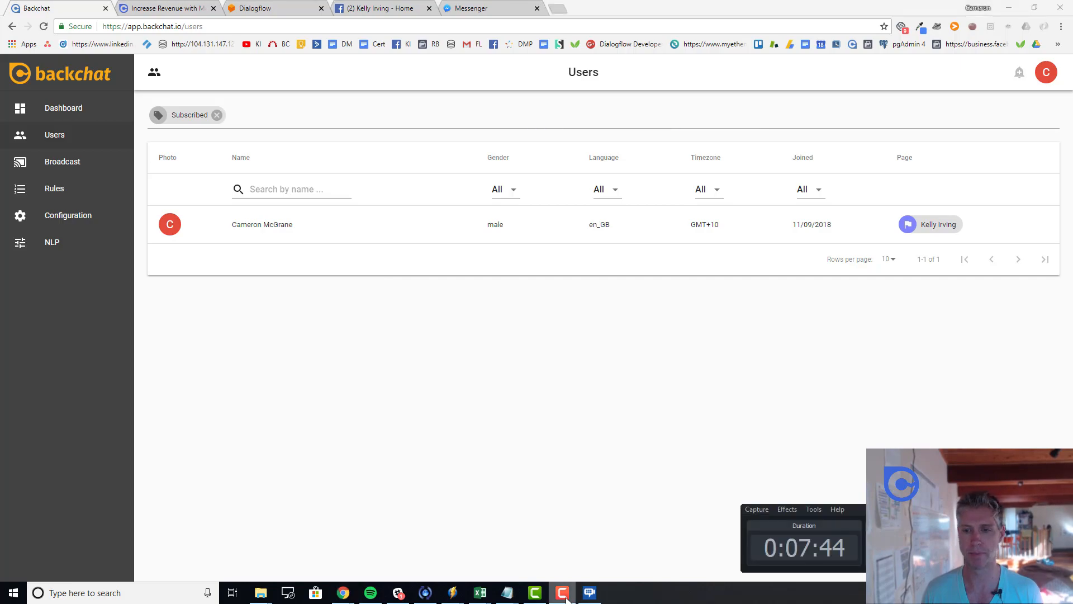